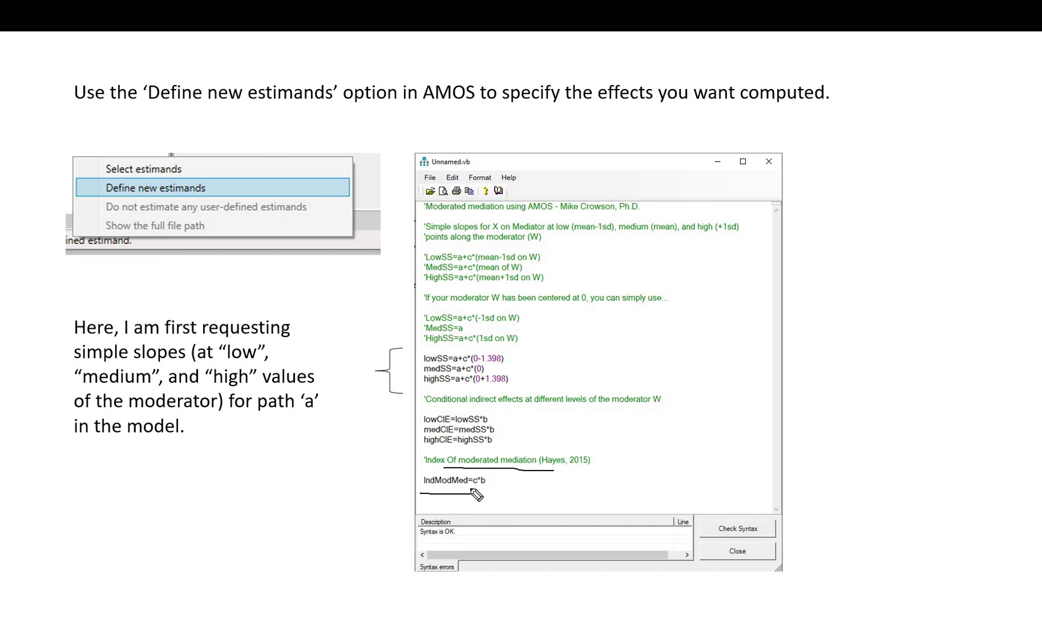
pyautogui.moveTo(472, 488); pyautogui.dragTo(485, 485)
pyautogui.press('e')
pyautogui.press('Right')
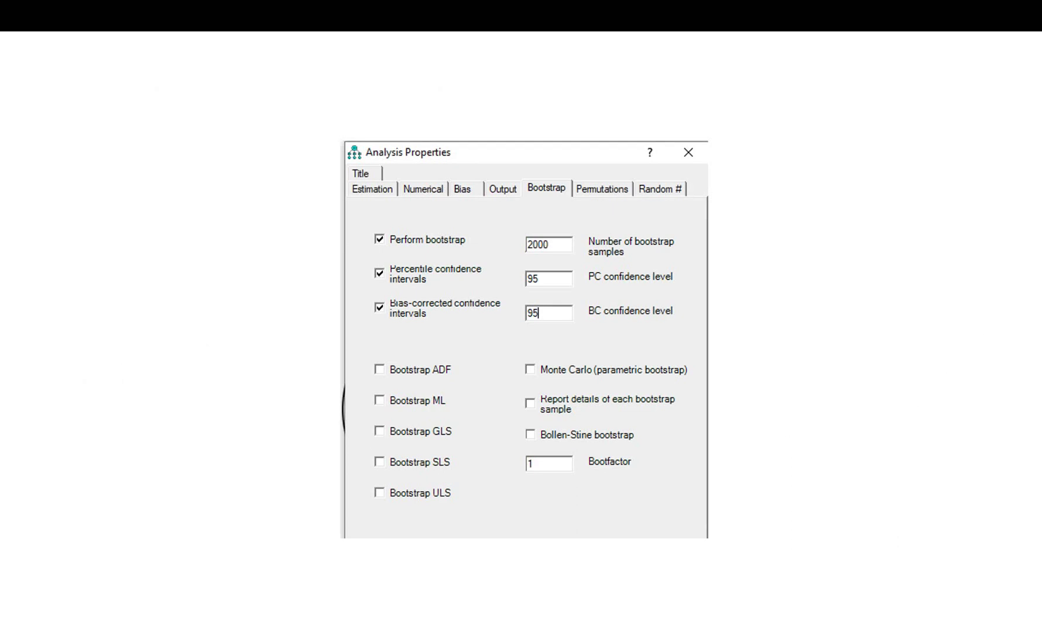
pyautogui.hotkey('ctrl', 'p')
pyautogui.moveTo(374, 164); pyautogui.dragTo(433, 163)
pyautogui.moveTo(562, 201); pyautogui.dragTo(529, 197)
pyautogui.moveTo(374, 226)
pyautogui.mouseDown()
pyautogui.moveTo(374, 262)
pyautogui.moveTo(381, 229)
pyautogui.mouseUp()
pyautogui.moveTo(544, 231)
pyautogui.mouseDown()
pyautogui.moveTo(525, 235)
pyautogui.moveTo(561, 250)
pyautogui.mouseUp()
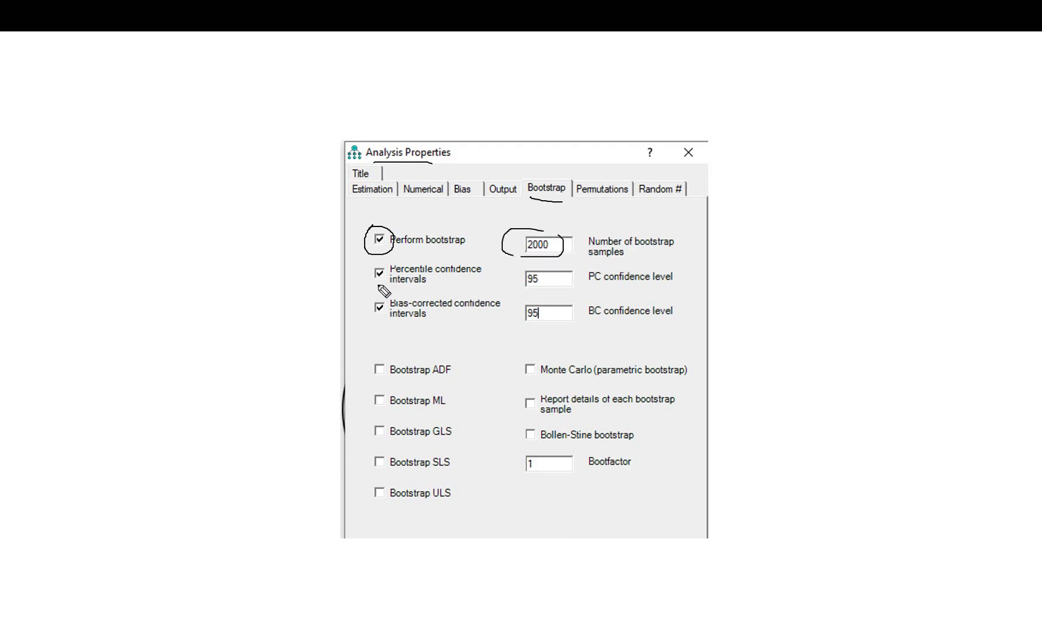
pyautogui.moveTo(368, 287); pyautogui.dragTo(411, 287)
pyautogui.moveTo(419, 327); pyautogui.dragTo(374, 326)
pyautogui.moveTo(302, 272)
pyautogui.mouseDown()
pyautogui.moveTo(359, 265)
pyautogui.moveTo(350, 281)
pyautogui.mouseUp()
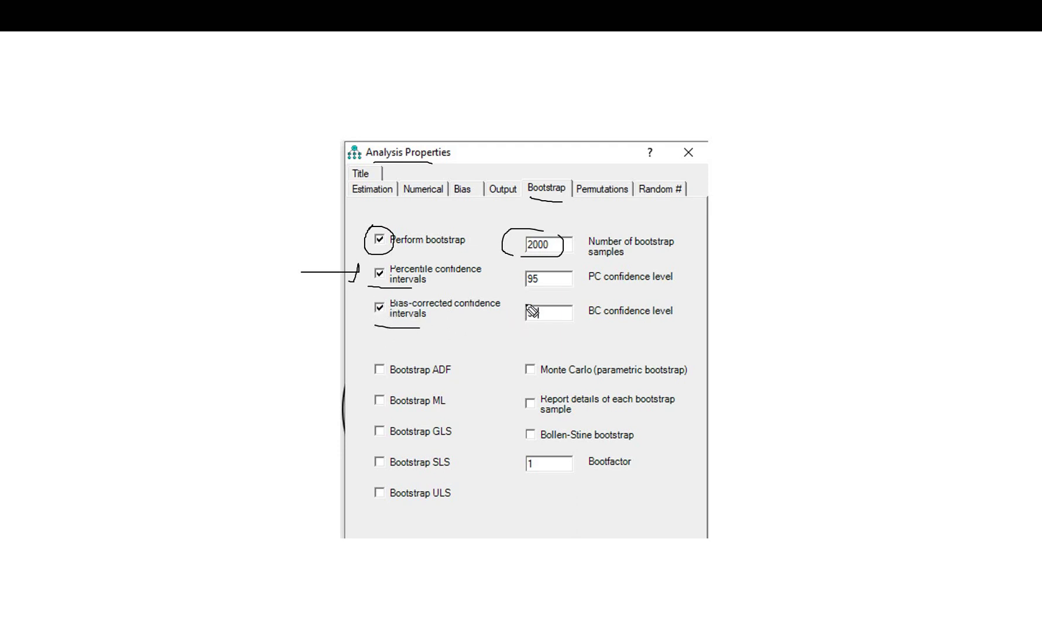
pyautogui.moveTo(545, 273)
pyautogui.mouseDown()
pyautogui.moveTo(527, 288)
pyautogui.moveTo(546, 283)
pyautogui.moveTo(530, 321)
pyautogui.mouseUp()
pyautogui.click(183, 604)
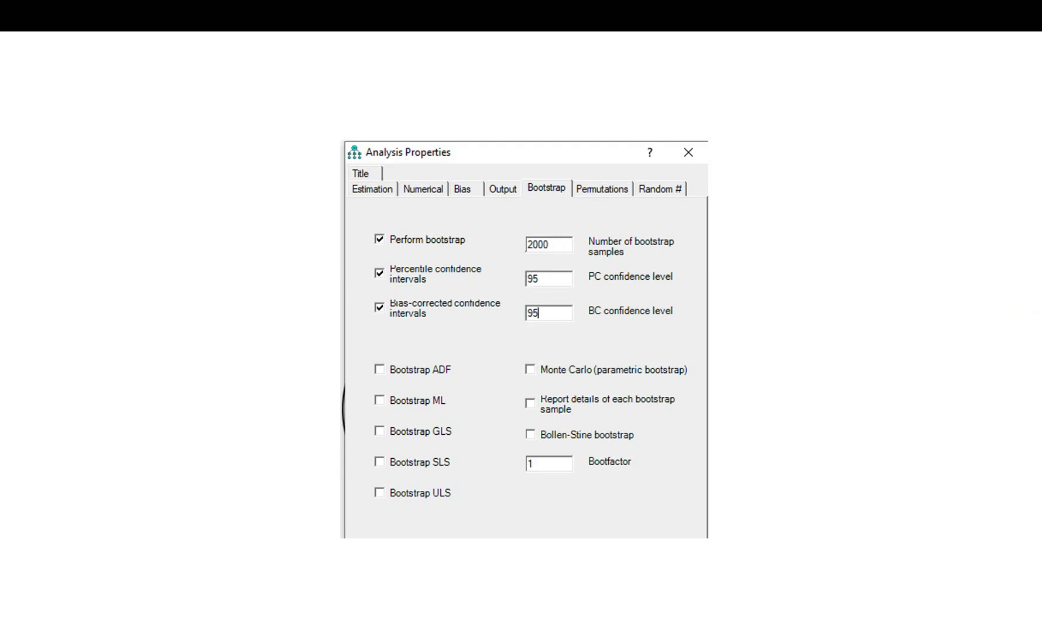
# Switch to Amos and examine the path diagram's PRIME, SVO, PRIMESVO, EXP and BEH variables.
pyautogui.hotkey('alt', 'Tab')
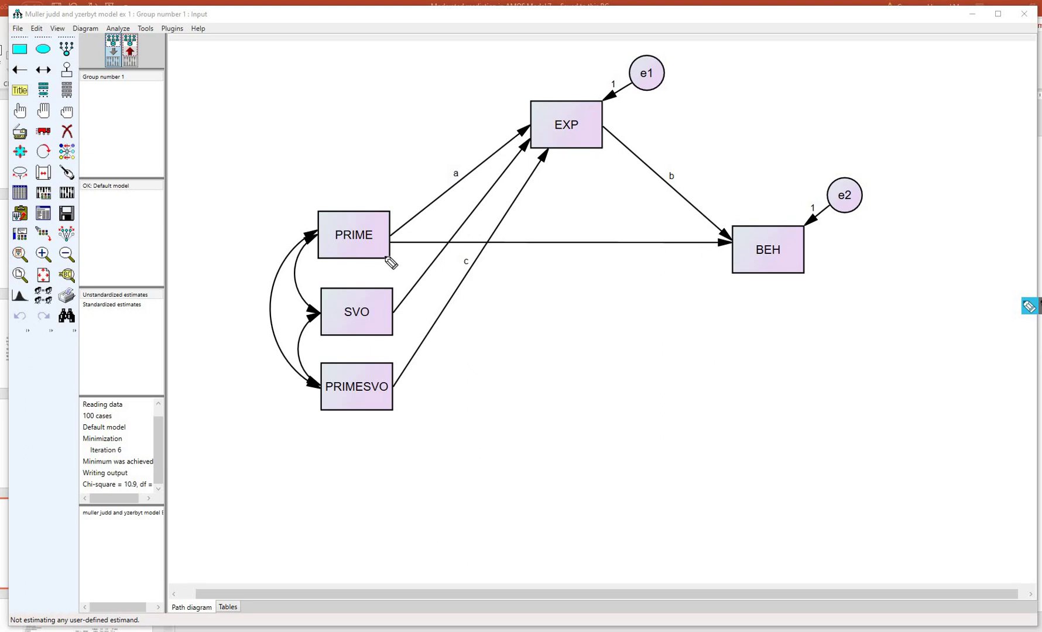
pyautogui.moveTo(334, 247); pyautogui.dragTo(371, 247)
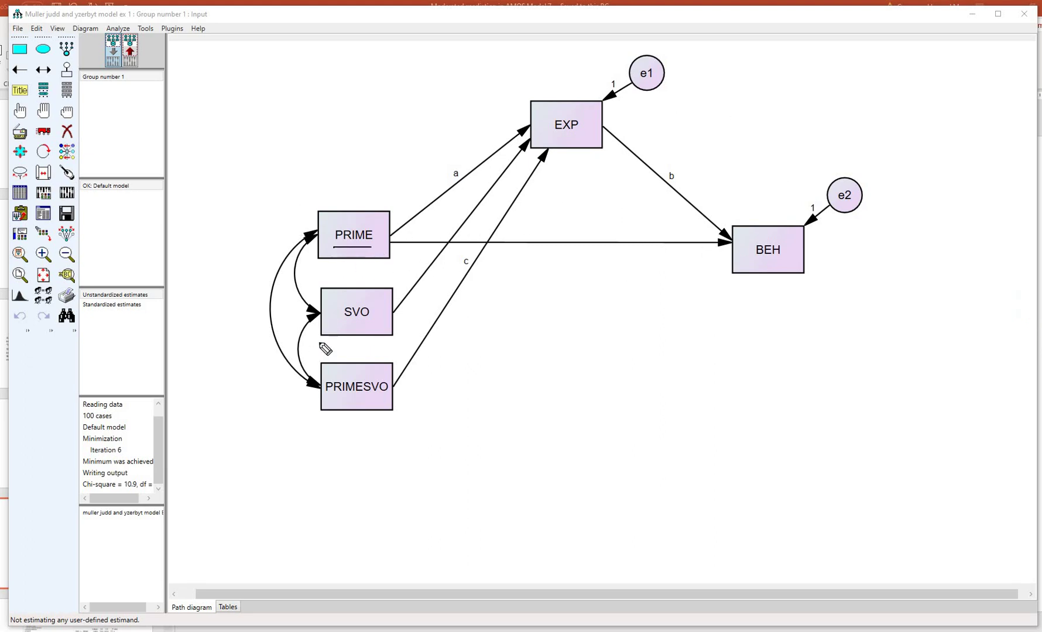
pyautogui.moveTo(348, 321); pyautogui.dragTo(392, 318)
pyautogui.moveTo(355, 398)
pyautogui.mouseDown()
pyautogui.moveTo(325, 398)
pyautogui.moveTo(355, 398)
pyautogui.mouseUp()
pyautogui.moveTo(385, 404)
pyautogui.mouseDown()
pyautogui.moveTo(366, 375)
pyautogui.moveTo(331, 410)
pyautogui.moveTo(375, 368)
pyautogui.mouseUp()
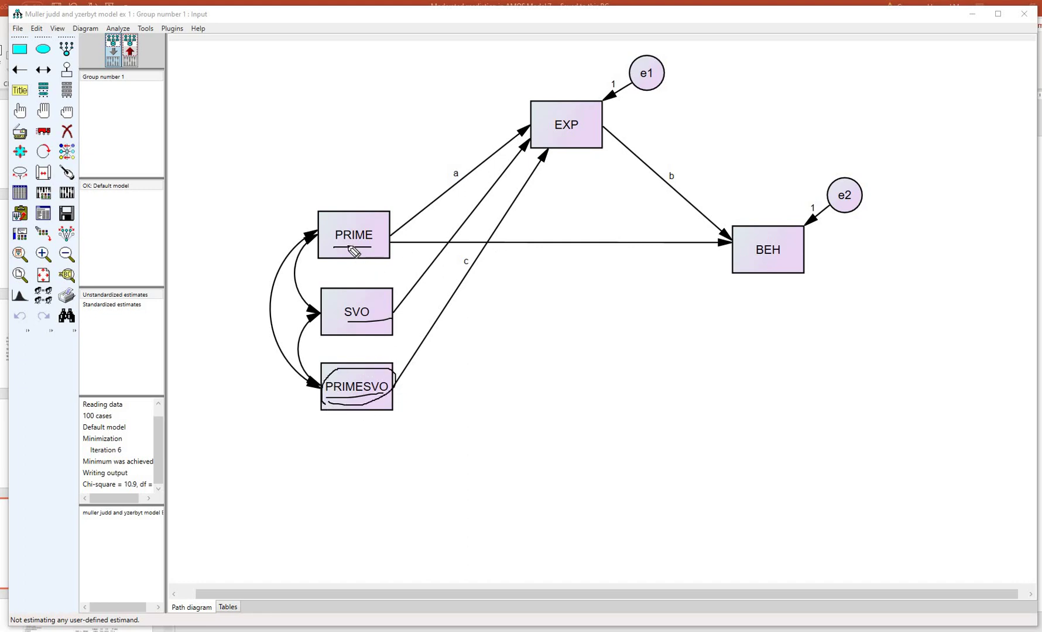
pyautogui.moveTo(386, 245); pyautogui.dragTo(326, 243)
pyautogui.moveTo(331, 326); pyautogui.dragTo(405, 317)
pyautogui.moveTo(557, 139); pyautogui.dragTo(581, 138)
pyautogui.moveTo(743, 257); pyautogui.dragTo(803, 264)
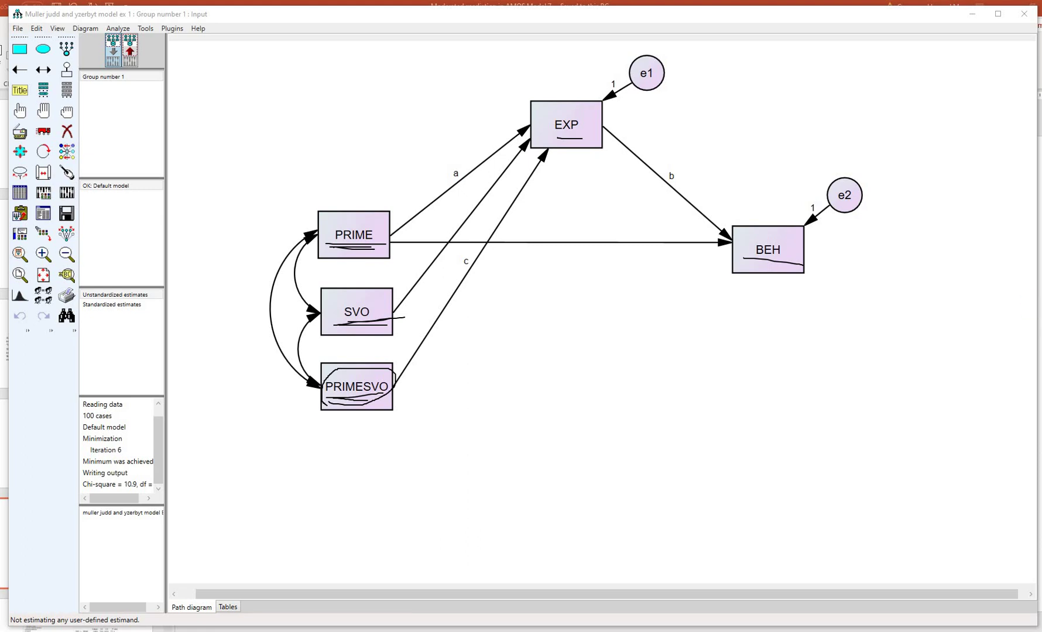
pyautogui.press('Escape')
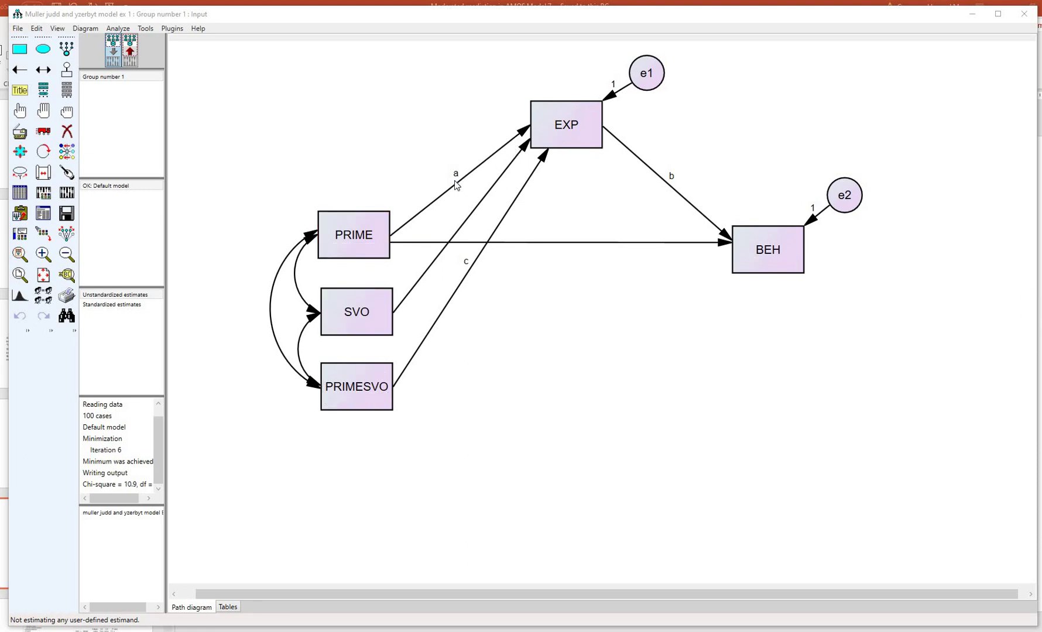
# Name the regression weight of the path from PRIME to EXP "a" in its object properties.
pyautogui.rightClick(525, 134)
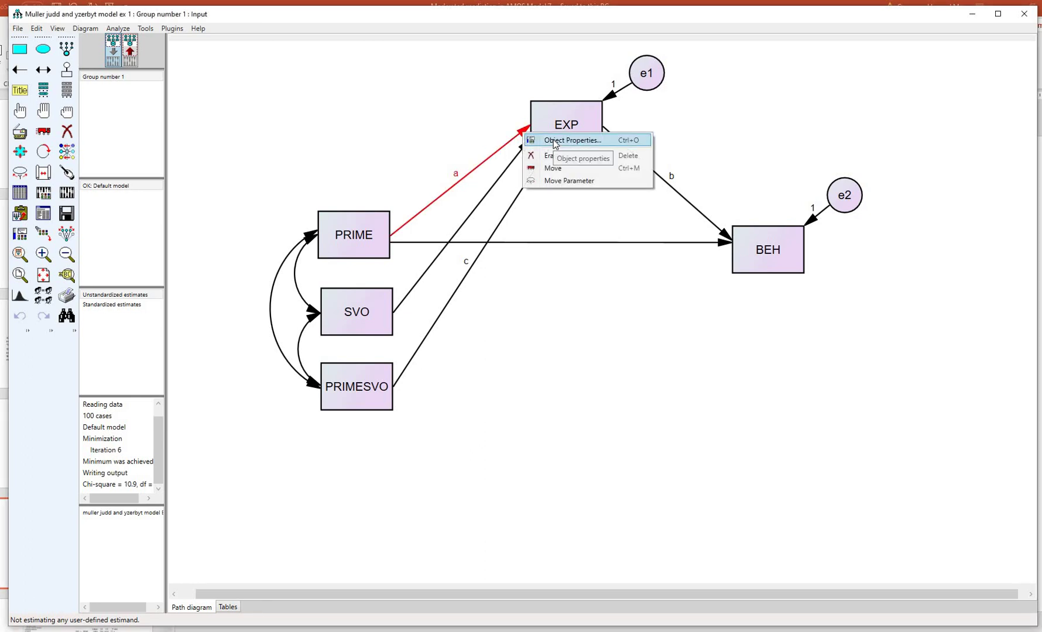
pyautogui.click(553, 140)
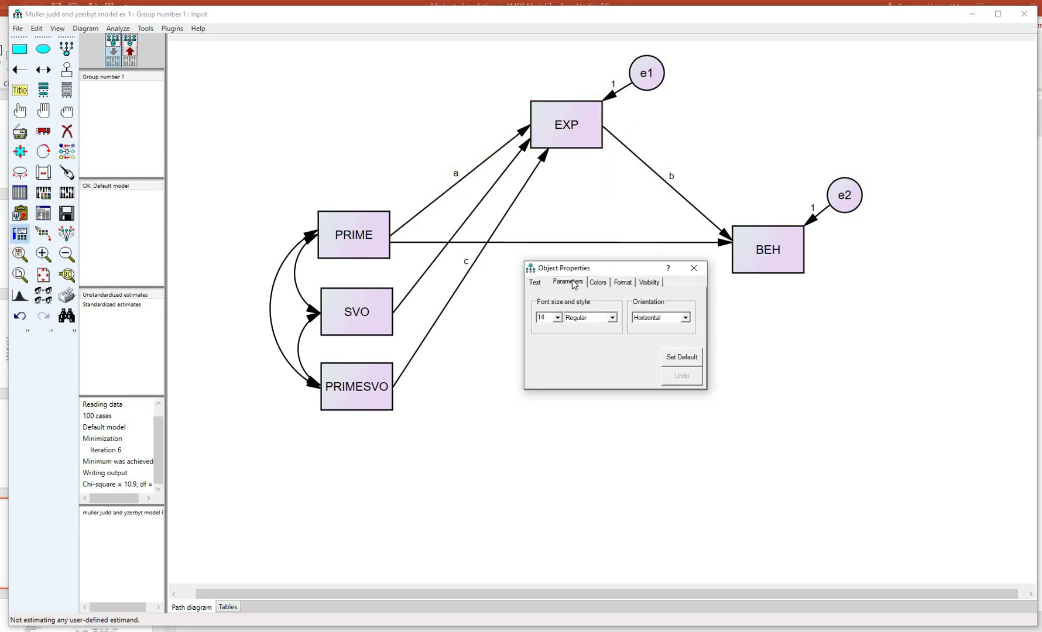
pyautogui.click(537, 287)
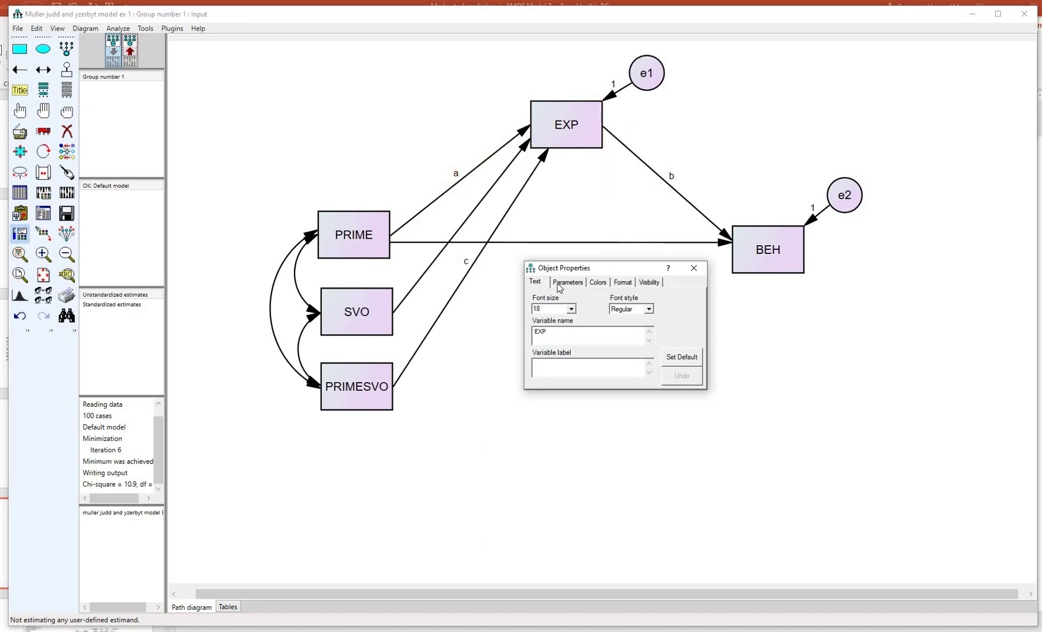
pyautogui.click(566, 286)
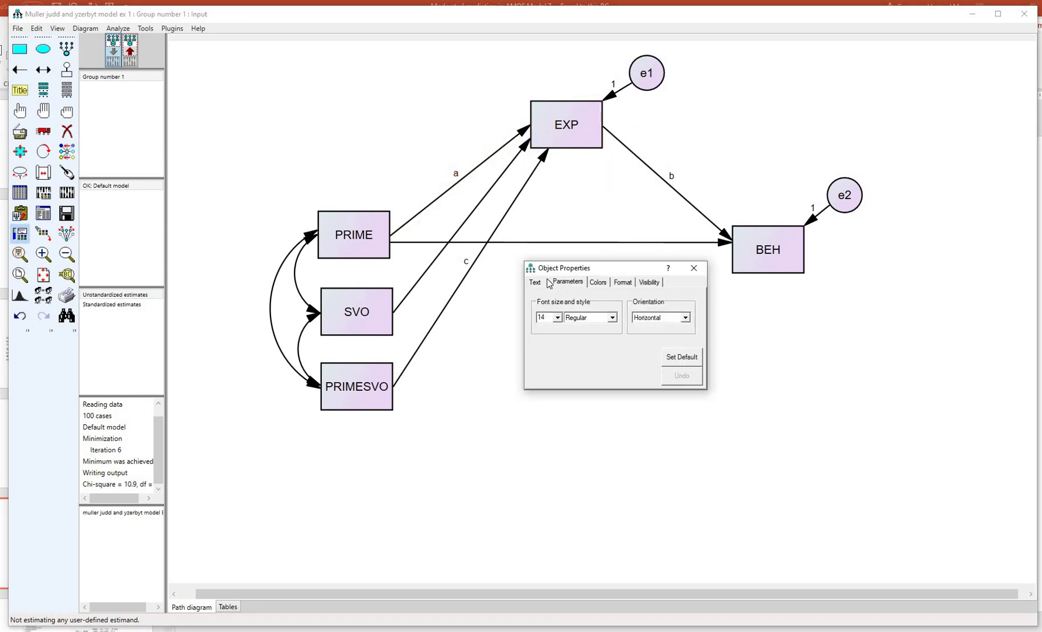
pyautogui.click(524, 138)
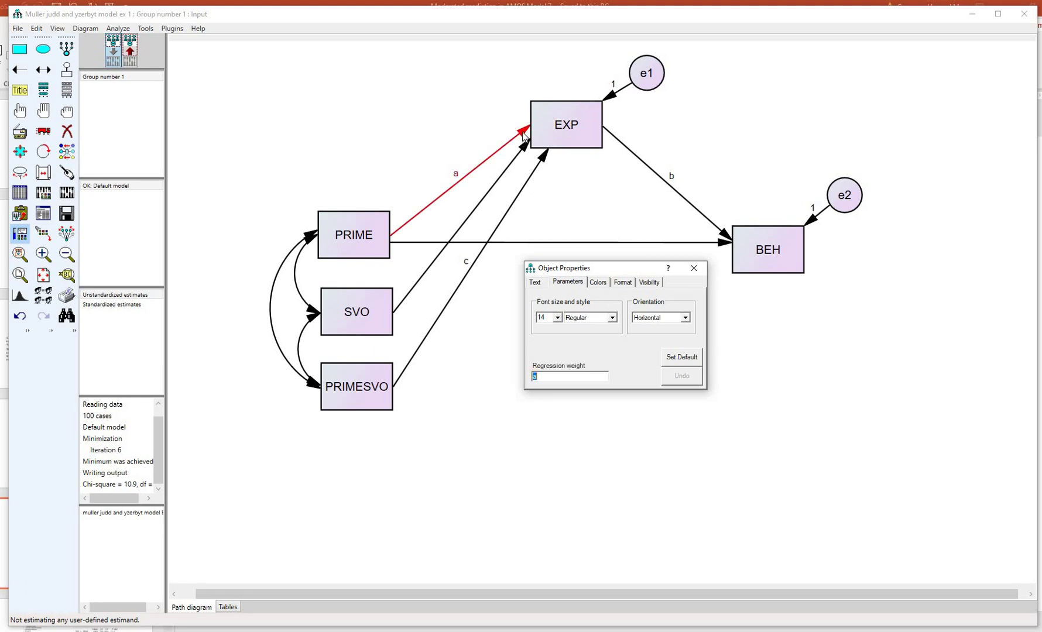
pyautogui.moveTo(592, 268); pyautogui.dragTo(584, 254)
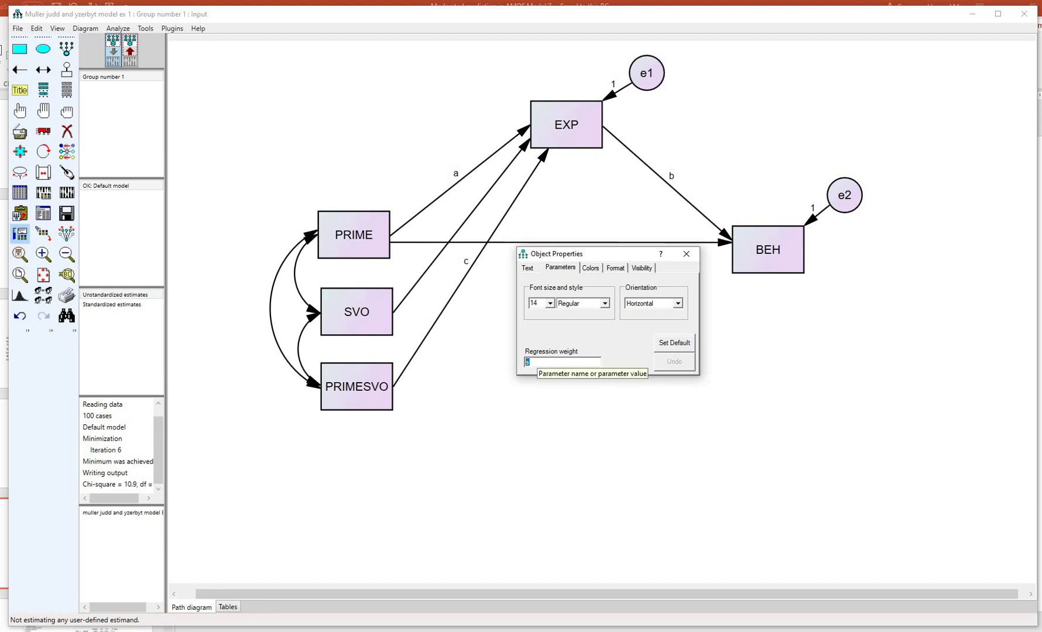
pyautogui.write('z')
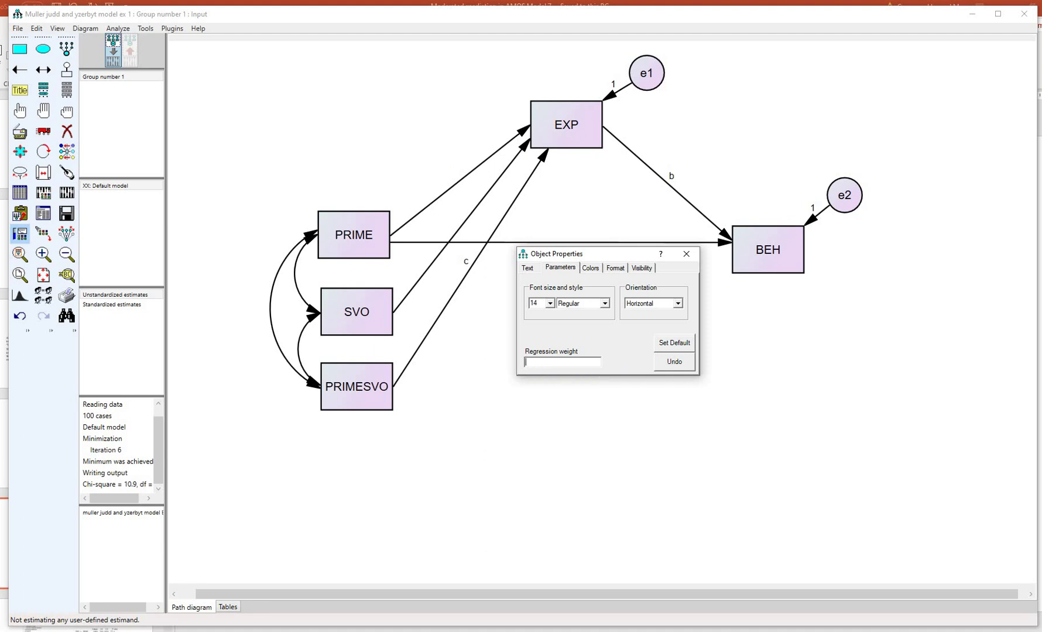
pyautogui.write('a')
# Check the regression weight names of the EXP to BEH and PRIMESVO to EXP paths, and close the object properties.
pyautogui.click(709, 223)
pyautogui.click(545, 164)
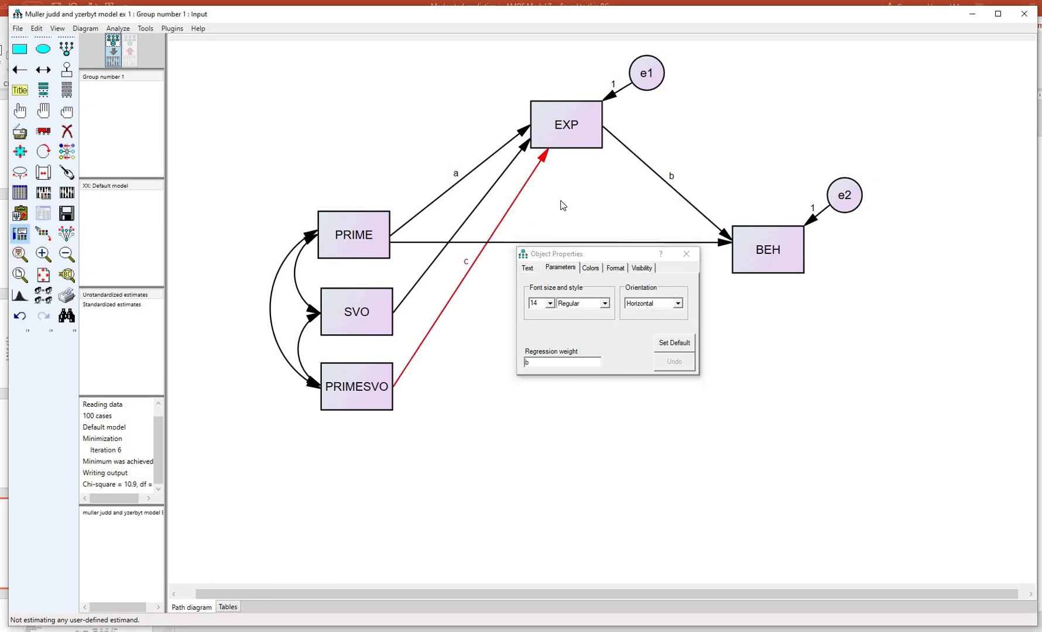
pyautogui.click(691, 258)
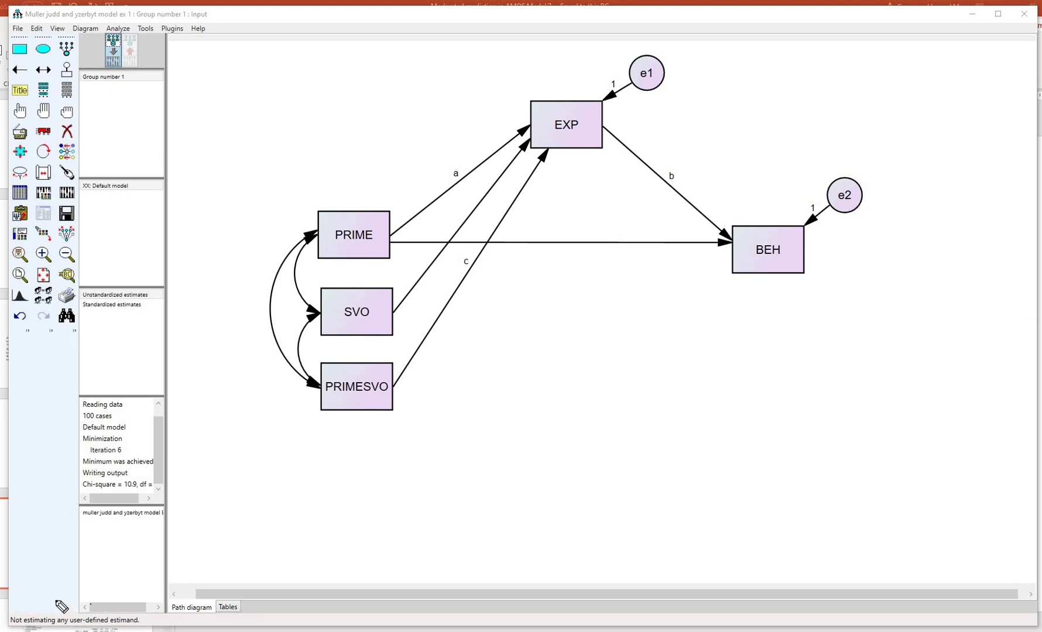
pyautogui.moveTo(55, 600)
pyautogui.mouseDown()
pyautogui.moveTo(7, 612)
pyautogui.moveTo(17, 629)
pyautogui.moveTo(166, 618)
pyautogui.moveTo(82, 607)
pyautogui.moveTo(88, 599)
pyautogui.mouseUp()
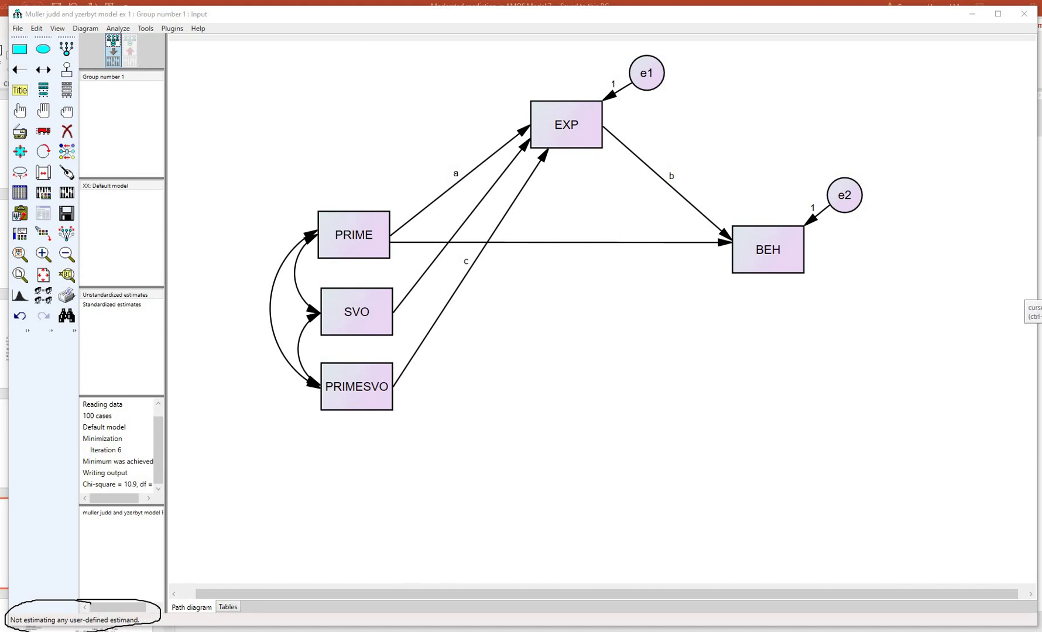
pyautogui.click(1041, 293)
pyautogui.click(1040, 381)
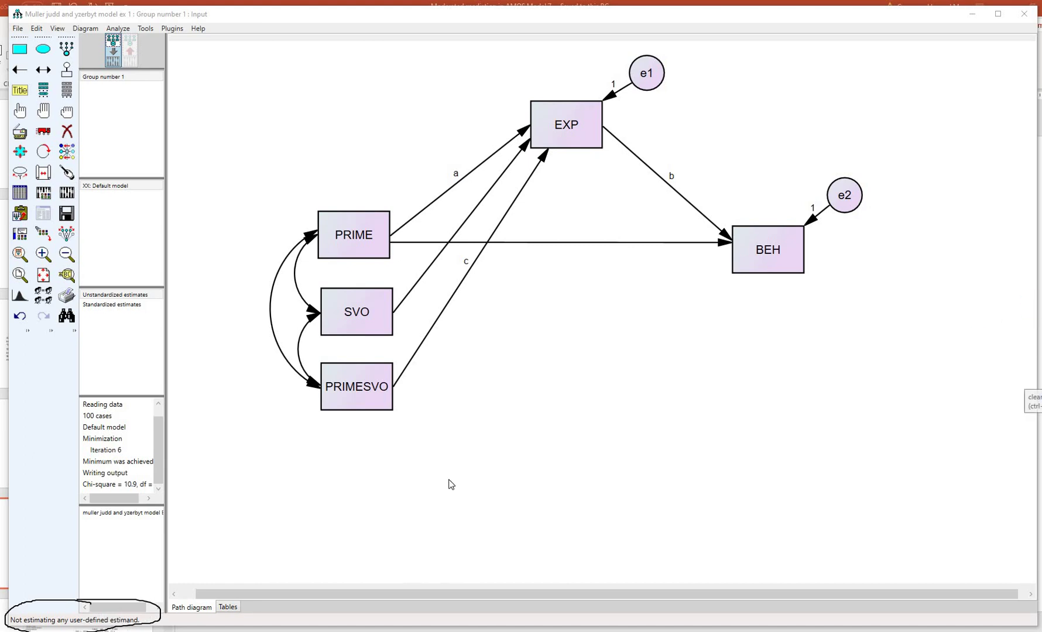
# Start defining new estimands and open the saved script "hayes model 7 using AMOS" in the editor.
pyautogui.rightClick(94, 622)
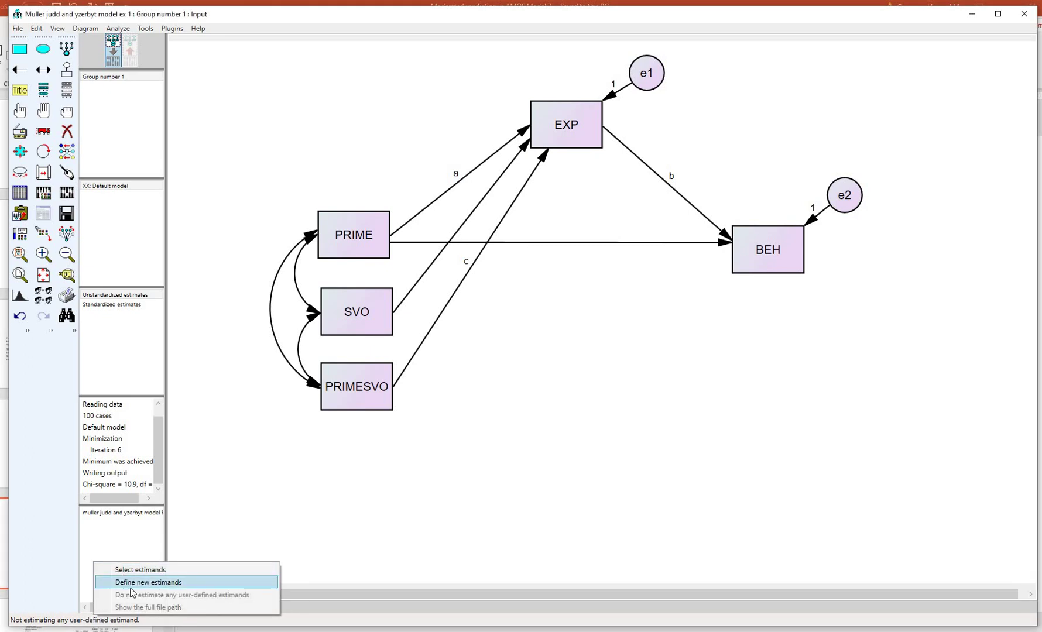
pyautogui.click(196, 587)
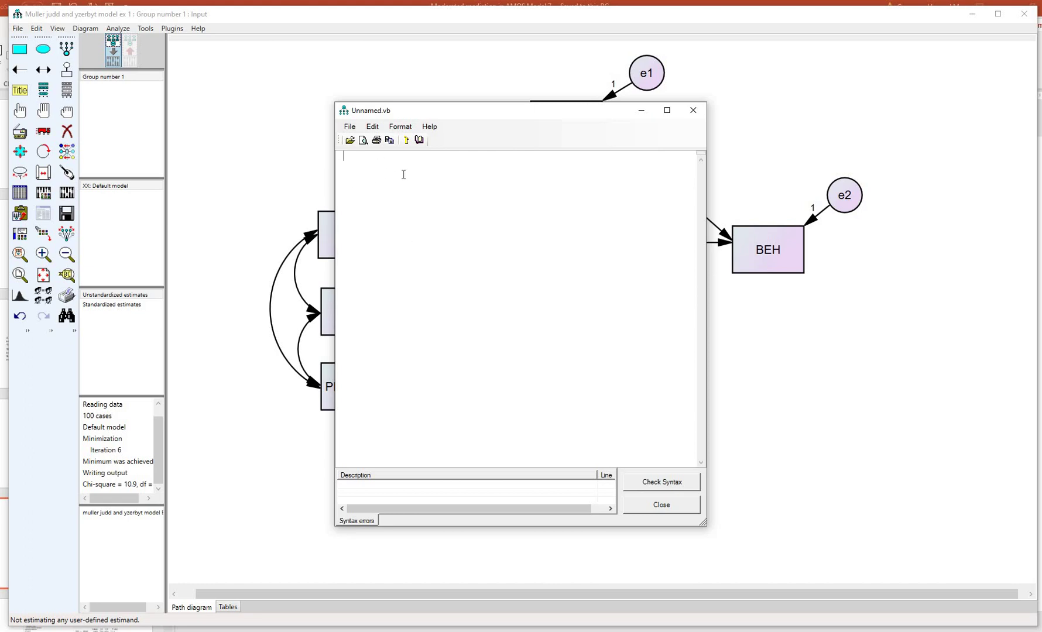
pyautogui.click(354, 130)
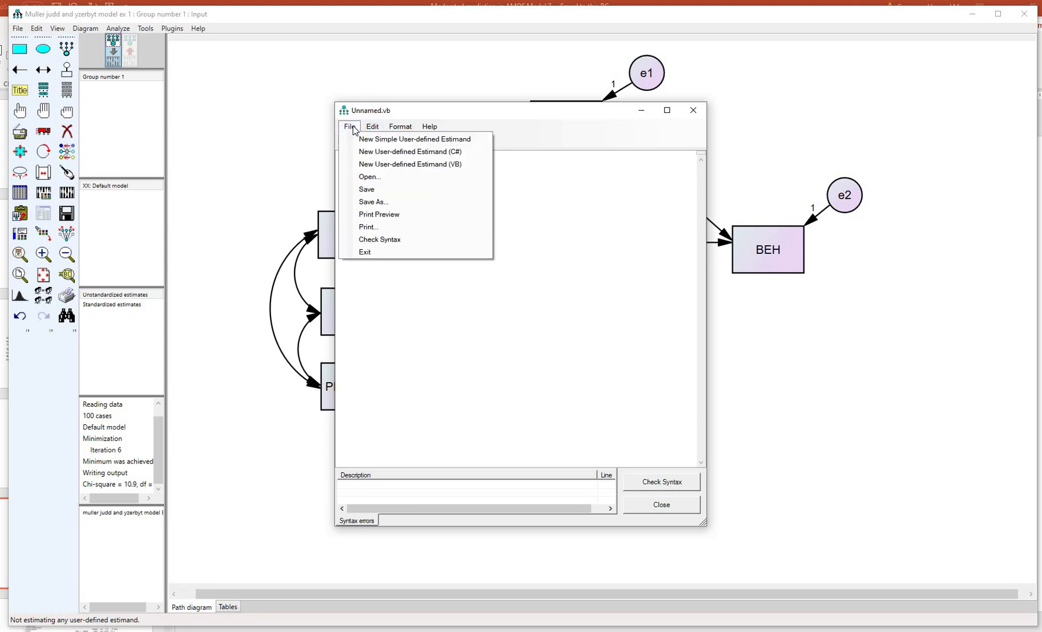
pyautogui.click(370, 178)
pyautogui.click(487, 198)
pyautogui.click(778, 442)
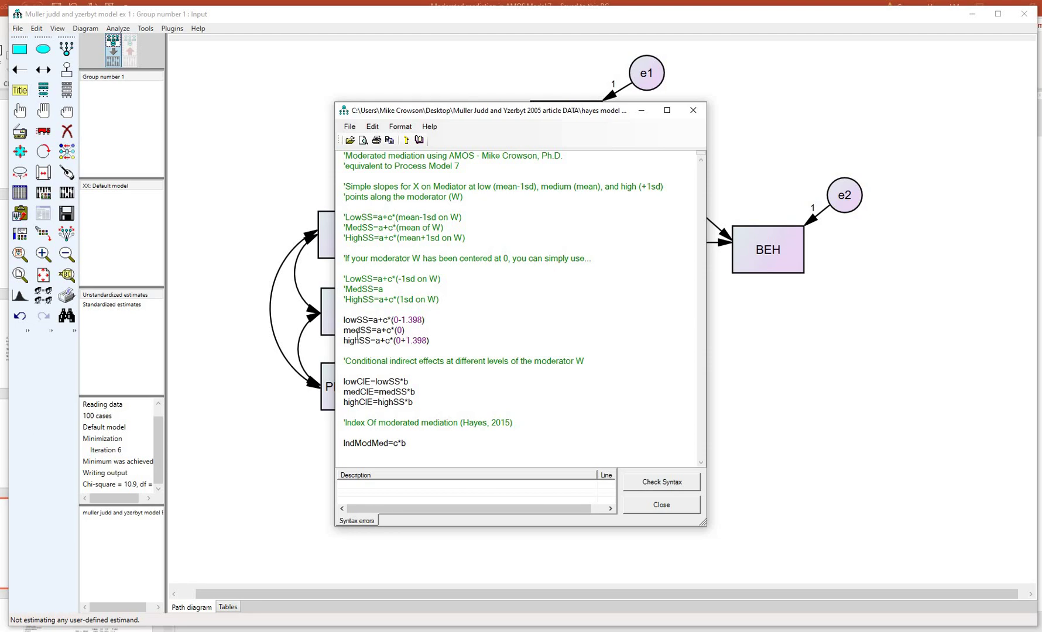
# Examine the script's simple slope and conditional indirect effect definitions for the low, medium and high moderator levels.
pyautogui.moveTo(344, 330); pyautogui.dragTo(372, 331)
pyautogui.click(348, 342)
pyautogui.moveTo(413, 403); pyautogui.dragTo(344, 381)
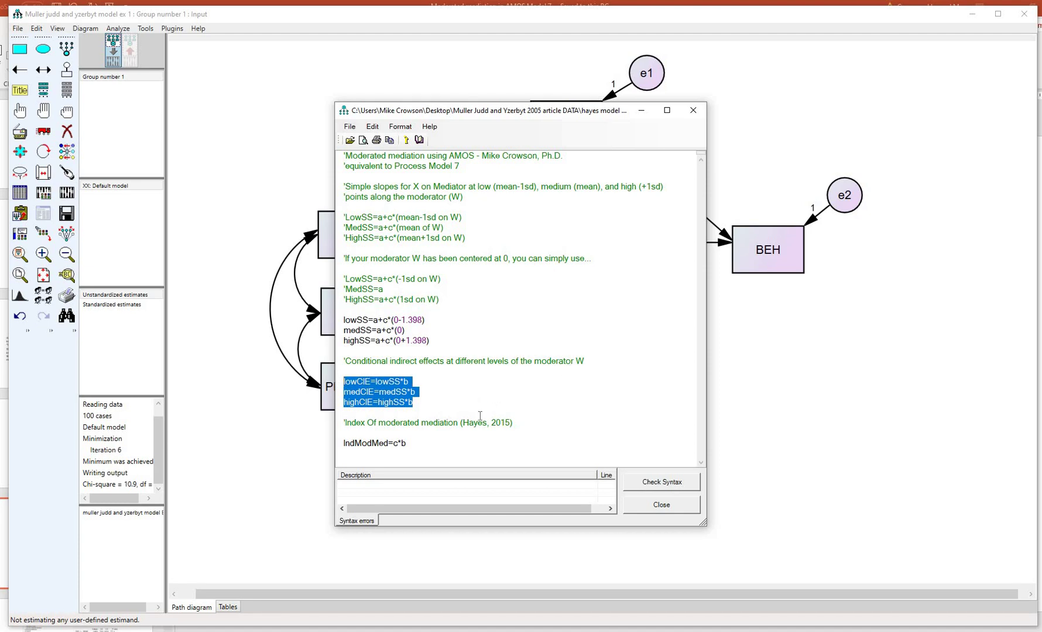
pyautogui.press('Up')
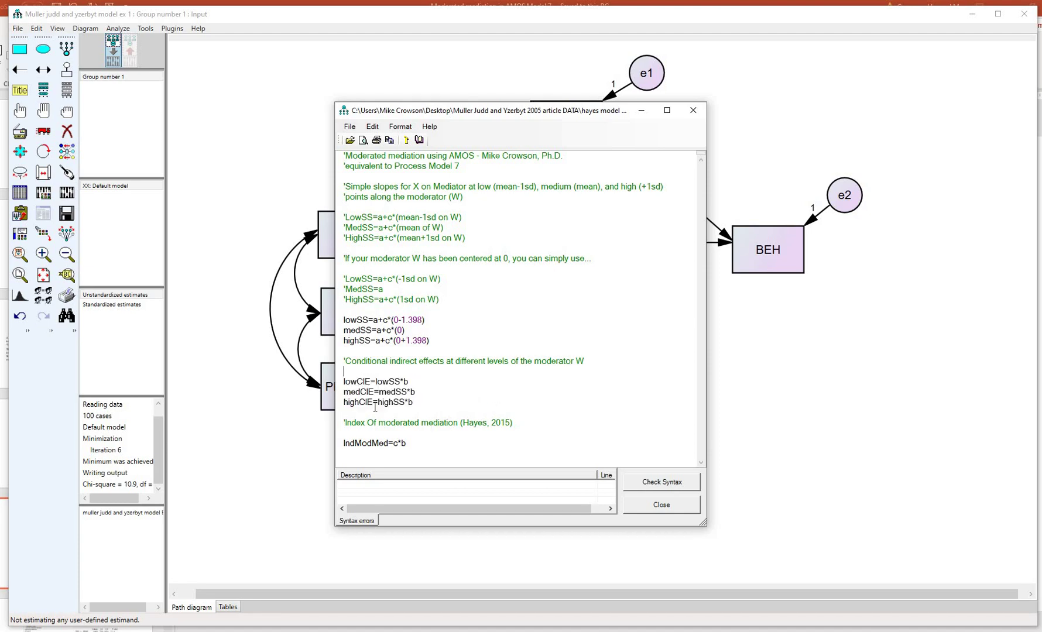
# Check the syntax of the estimand script and close the editor.
pyautogui.click(662, 483)
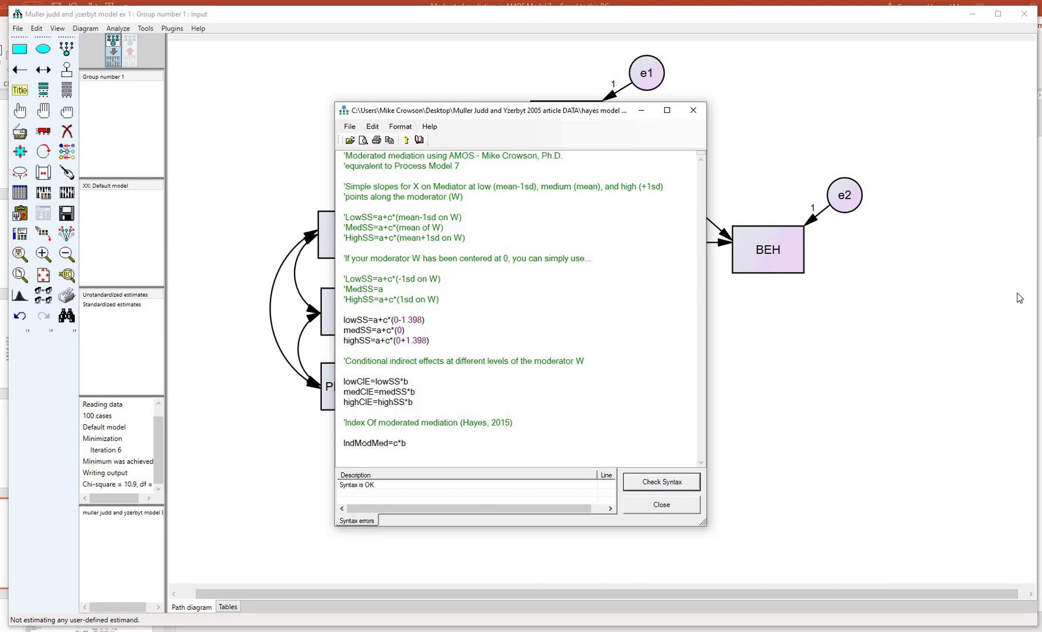
pyautogui.moveTo(338, 498); pyautogui.dragTo(393, 498)
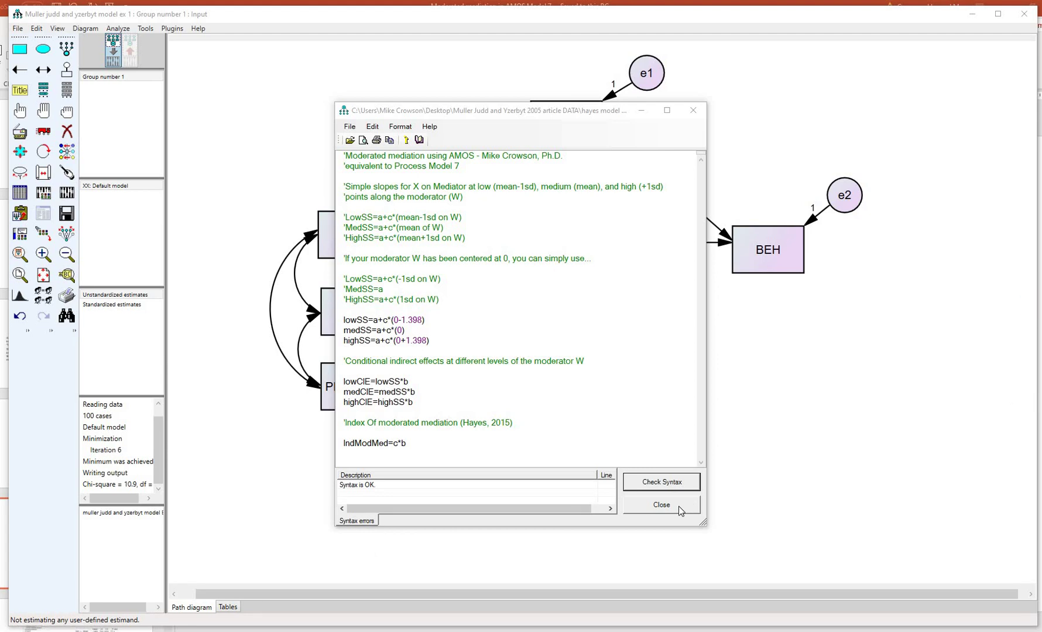
pyautogui.click(661, 505)
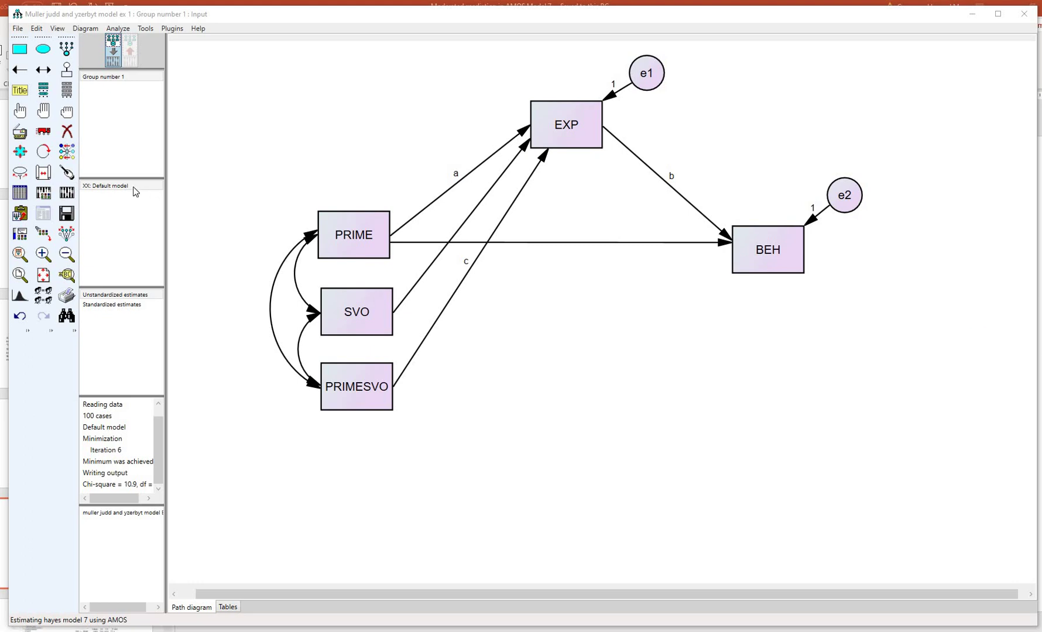
# Open the analysis properties and examine the estimation option for means and intercepts.
pyautogui.click(43, 192)
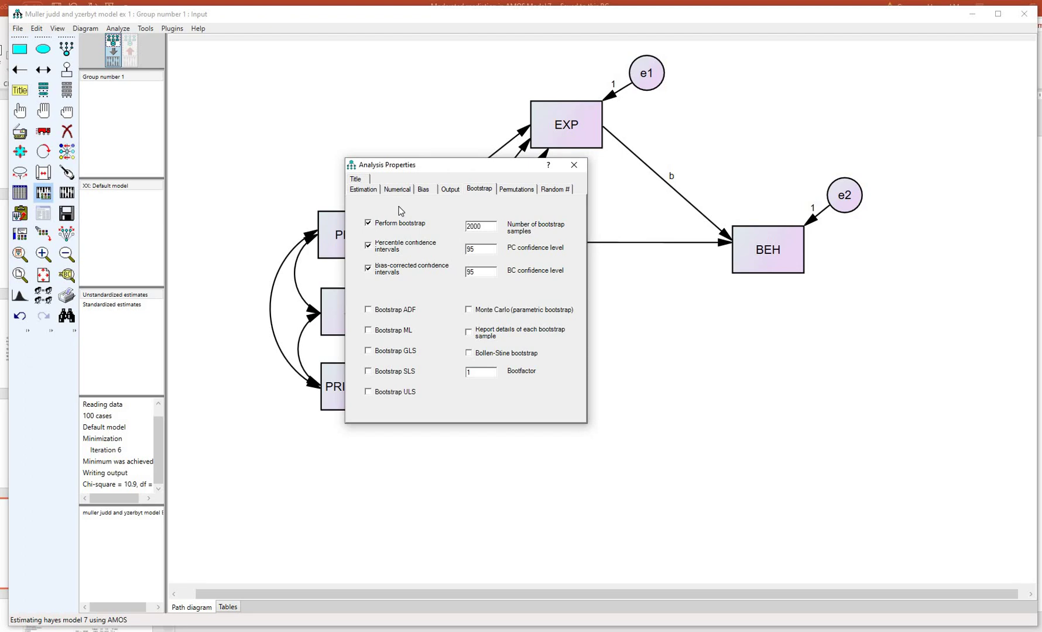
pyautogui.click(363, 190)
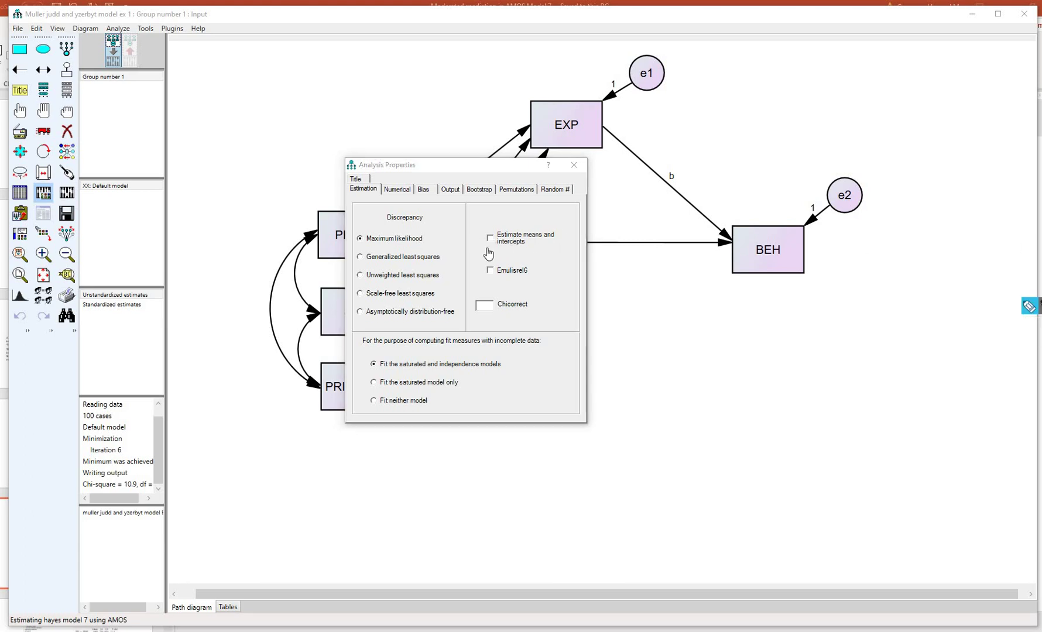
pyautogui.moveTo(483, 249); pyautogui.dragTo(562, 250)
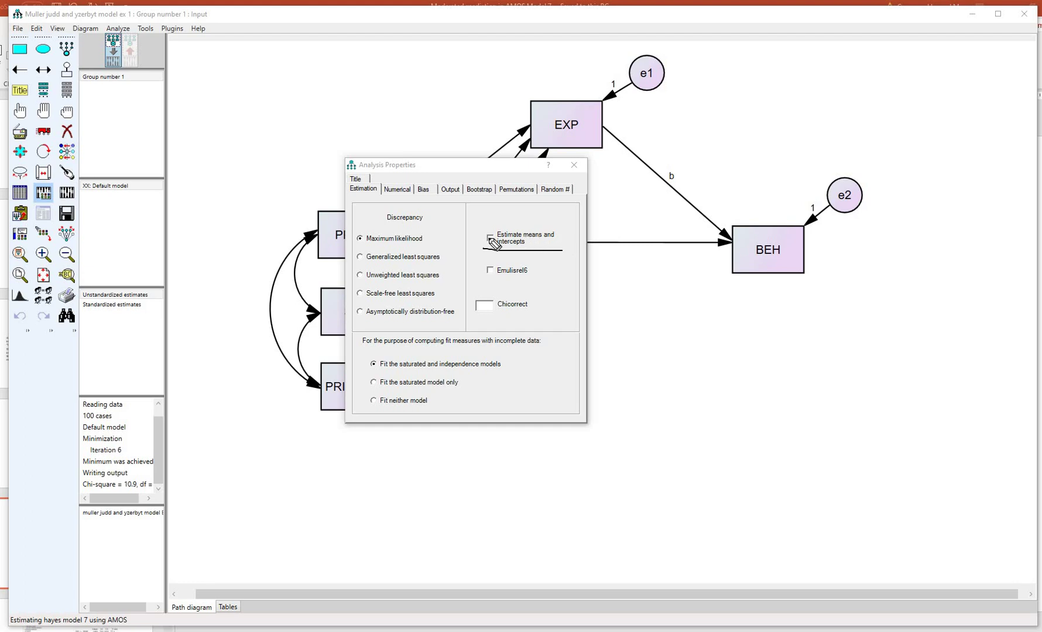
pyautogui.moveTo(487, 233); pyautogui.dragTo(494, 241)
pyautogui.moveTo(559, 250); pyautogui.dragTo(542, 242)
# Review the bootstrap options for the number of samples, percentile and bias-corrected confidence intervals, and confidence levels, and close the analysis properties.
pyautogui.click(479, 190)
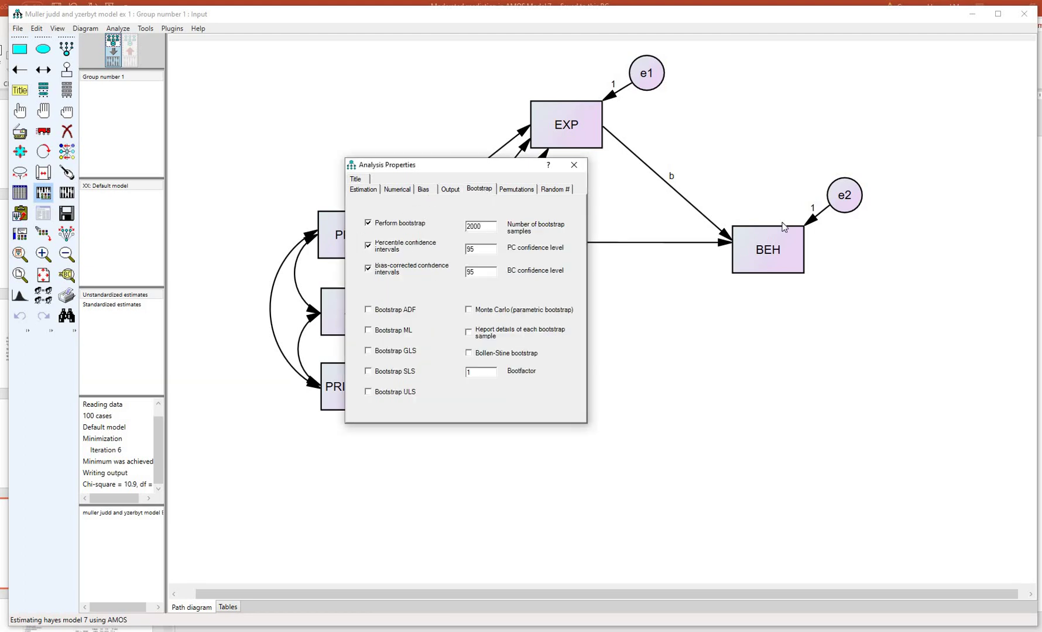
pyautogui.click(1030, 307)
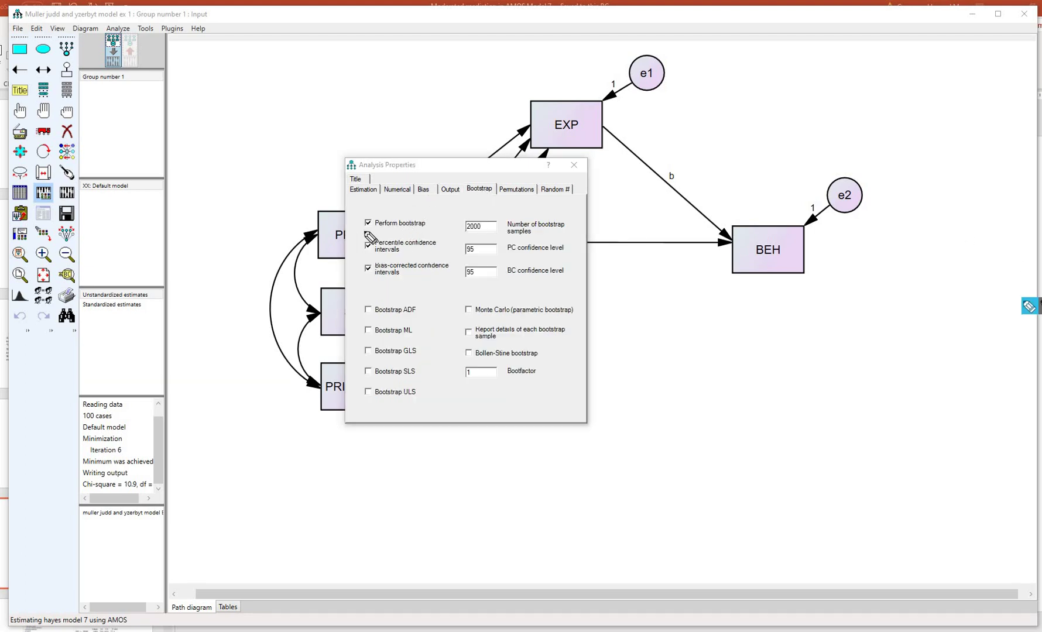
pyautogui.moveTo(363, 232); pyautogui.dragTo(415, 231)
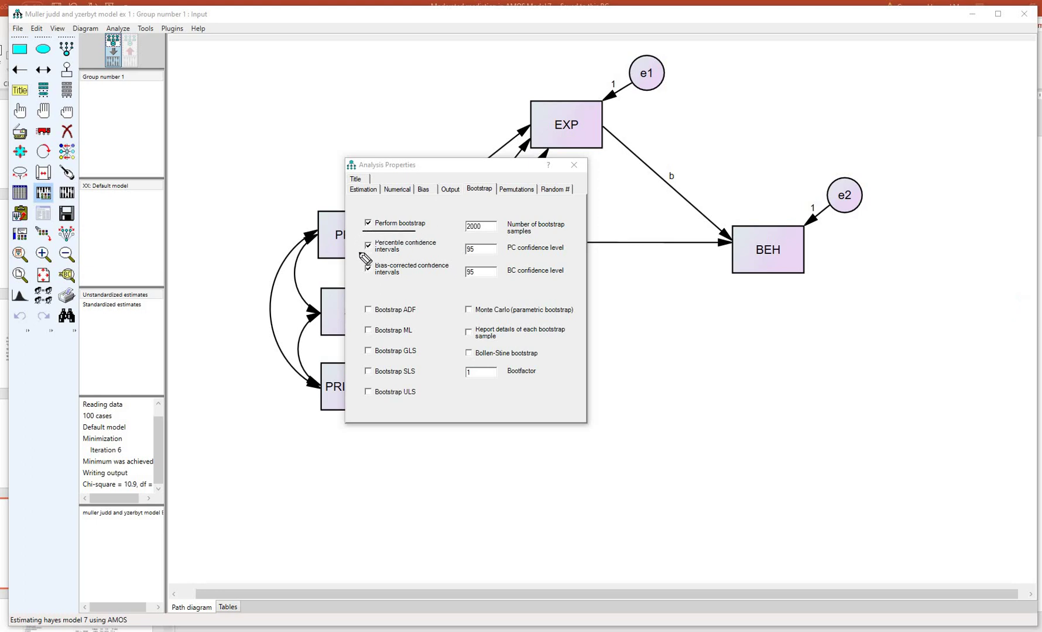
pyautogui.moveTo(358, 252); pyautogui.dragTo(417, 256)
pyautogui.moveTo(357, 276); pyautogui.dragTo(436, 287)
pyautogui.moveTo(460, 235)
pyautogui.mouseDown()
pyautogui.moveTo(505, 235)
pyautogui.moveTo(483, 255)
pyautogui.moveTo(482, 283)
pyautogui.mouseUp()
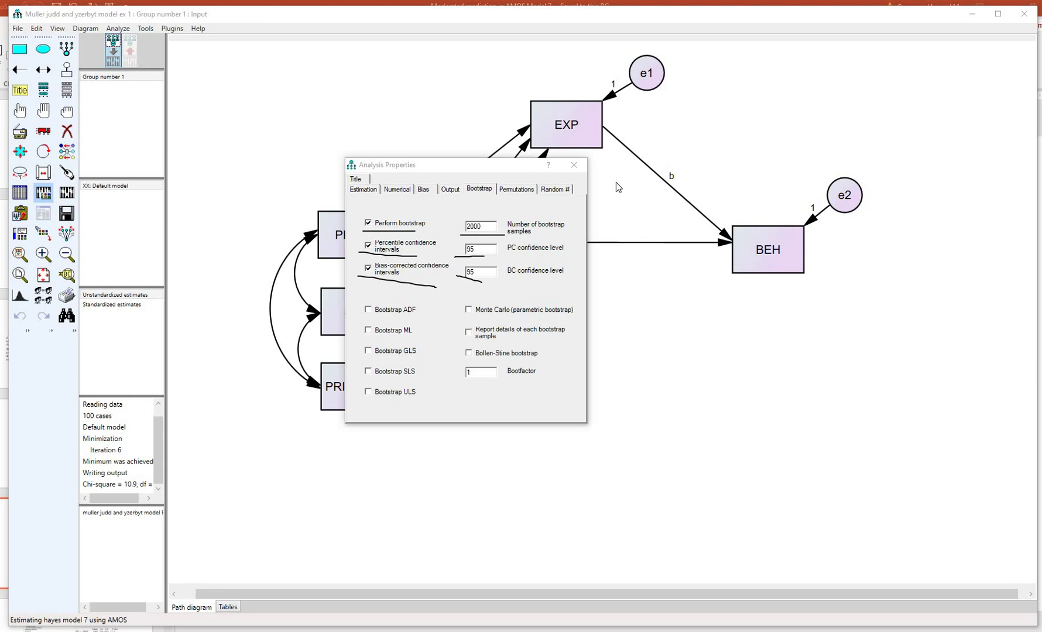
pyautogui.press('Escape')
pyautogui.click(573, 166)
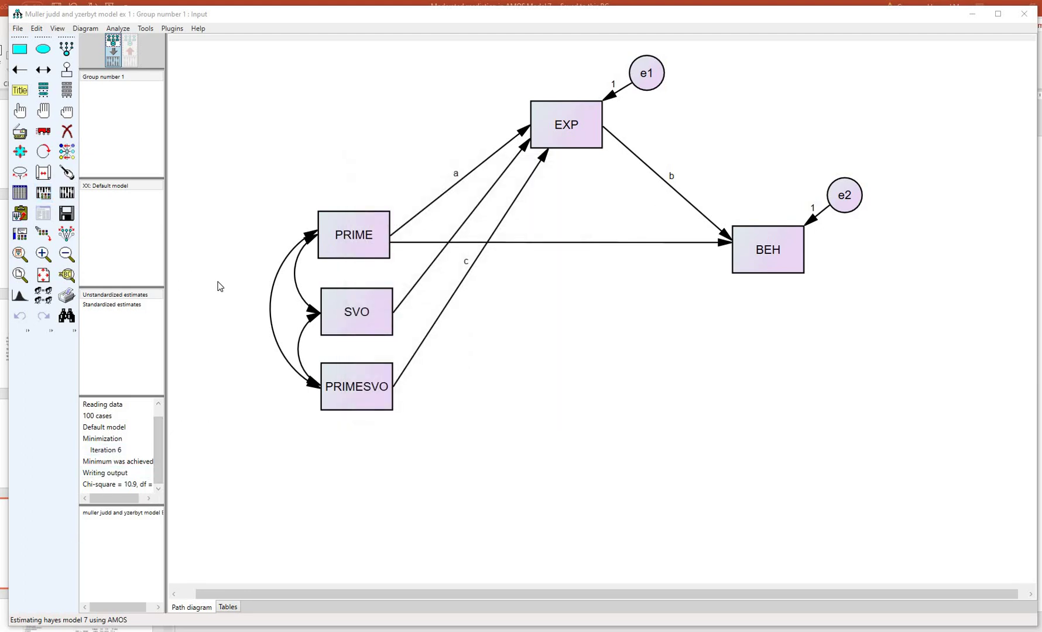
# Calculate the model estimates and view the standardized and unstandardized results on the path diagram.
pyautogui.click(70, 193)
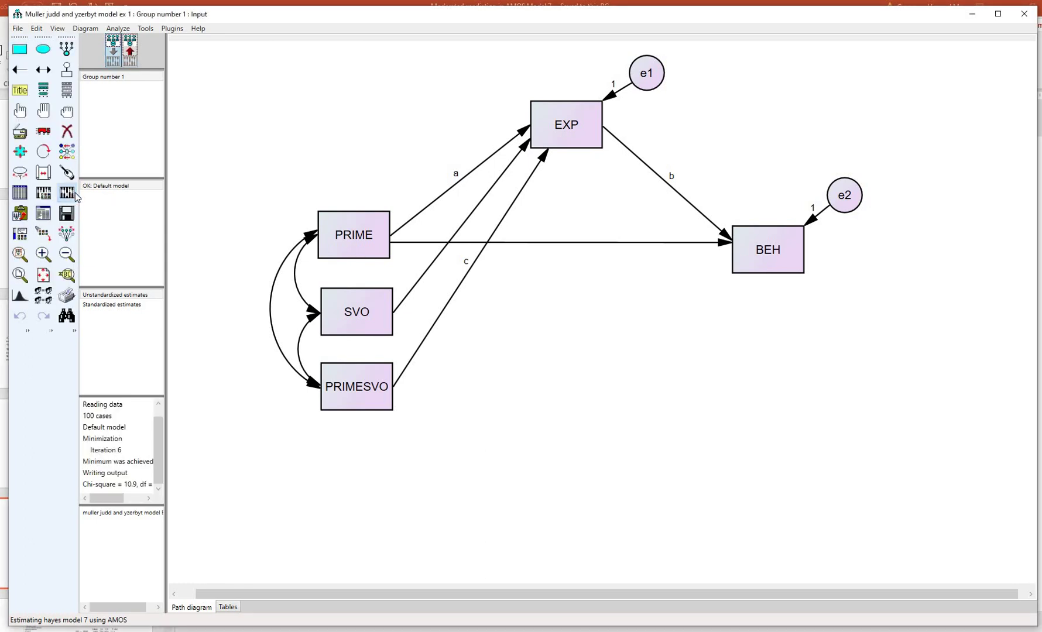
pyautogui.click(130, 51)
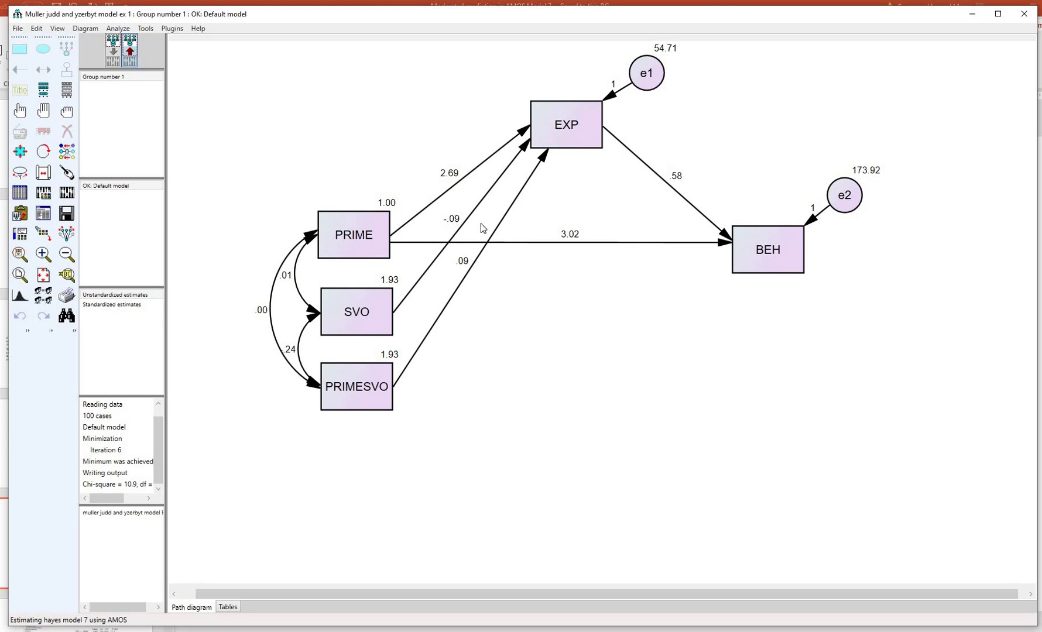
pyautogui.click(111, 306)
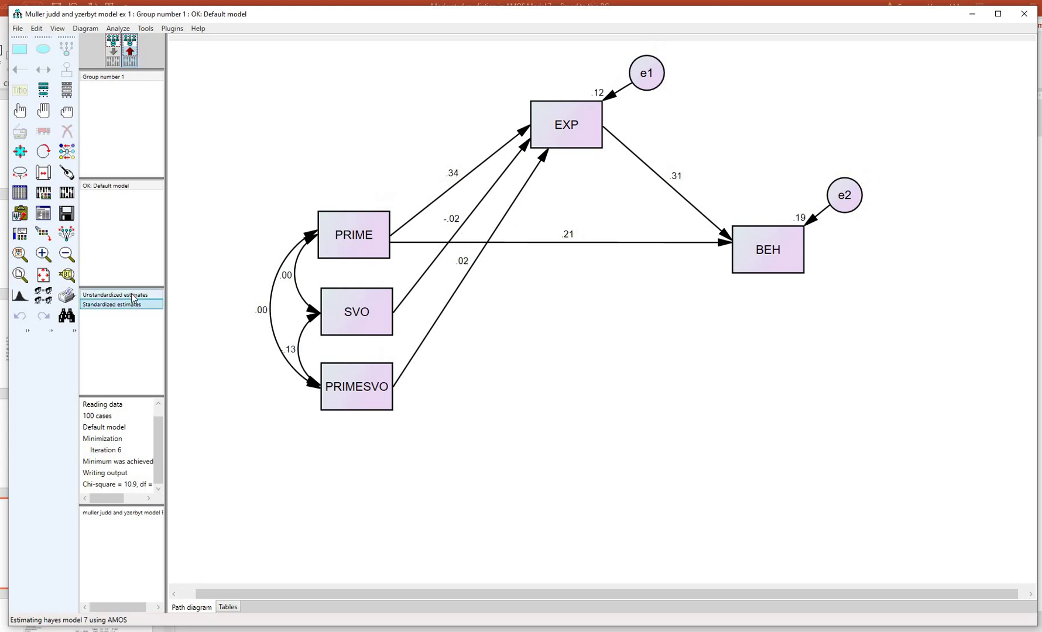
pyautogui.click(129, 295)
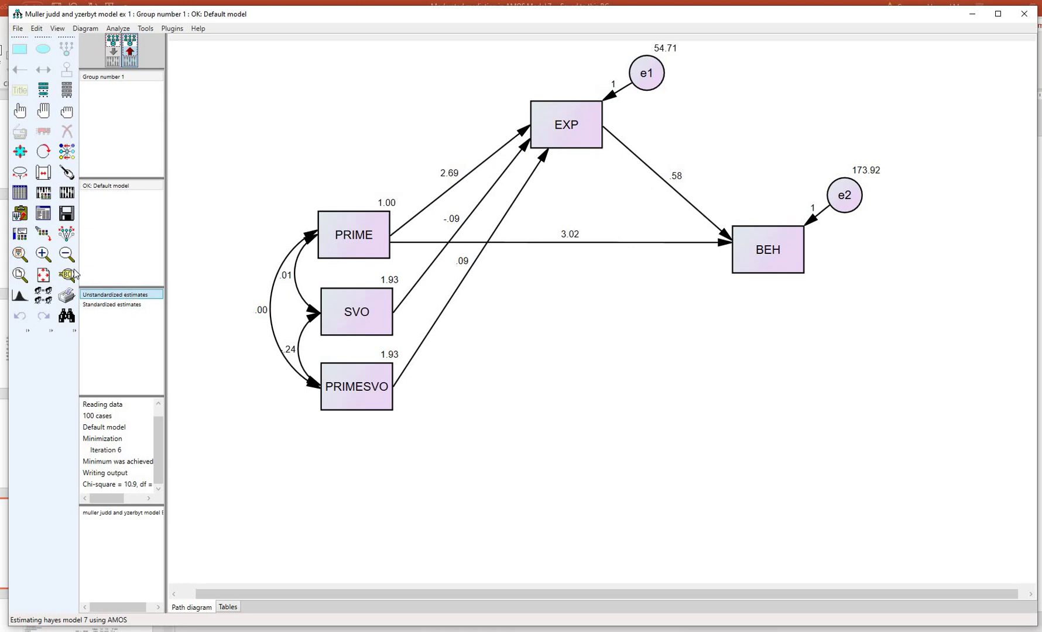
# Open the estimates in the text output and examine the regression weights of PRIME and SVO on EXP.
pyautogui.click(46, 216)
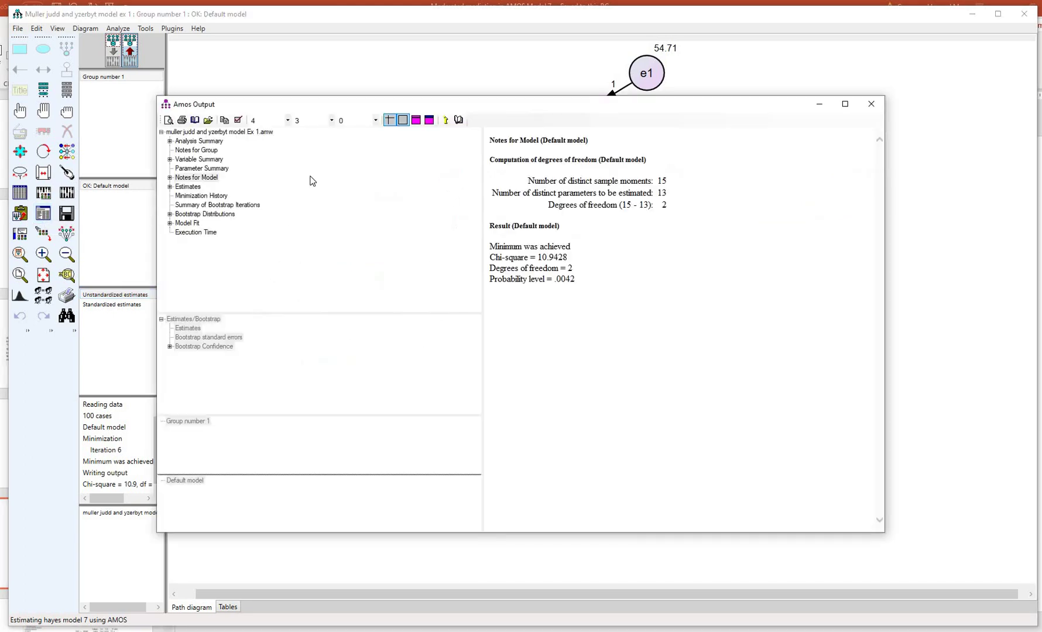
pyautogui.click(188, 186)
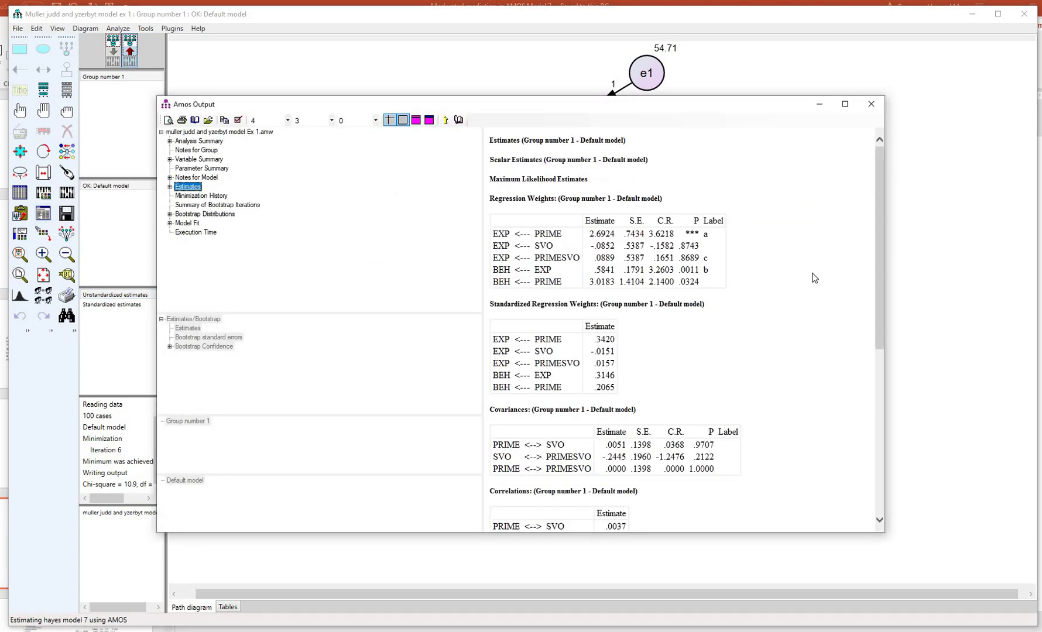
pyautogui.click(1028, 306)
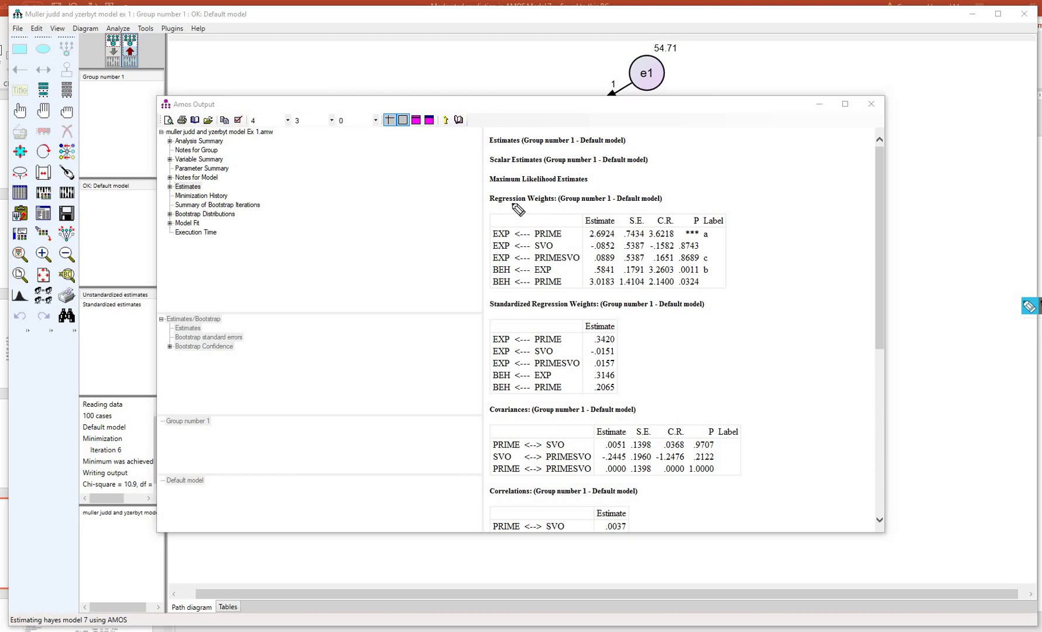
pyautogui.moveTo(504, 206); pyautogui.dragTo(568, 207)
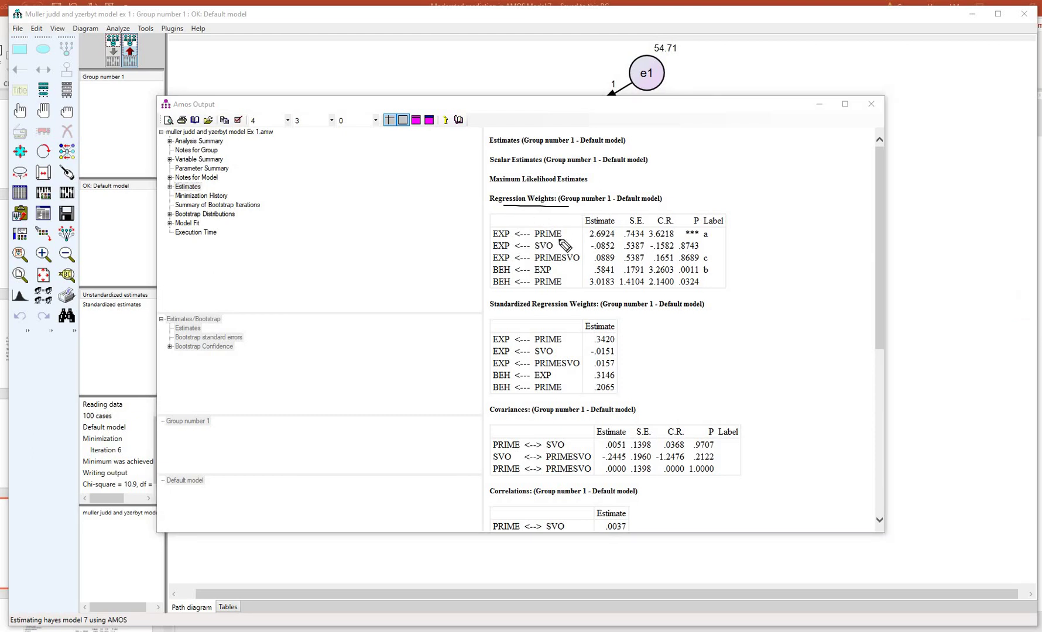
pyautogui.moveTo(560, 238); pyautogui.dragTo(490, 240)
pyautogui.moveTo(706, 239)
pyautogui.mouseDown()
pyautogui.moveTo(702, 229)
pyautogui.moveTo(715, 230)
pyautogui.moveTo(708, 240)
pyautogui.mouseUp()
pyautogui.moveTo(535, 251)
pyautogui.mouseDown()
pyautogui.moveTo(554, 250)
pyautogui.moveTo(510, 254)
pyautogui.mouseUp()
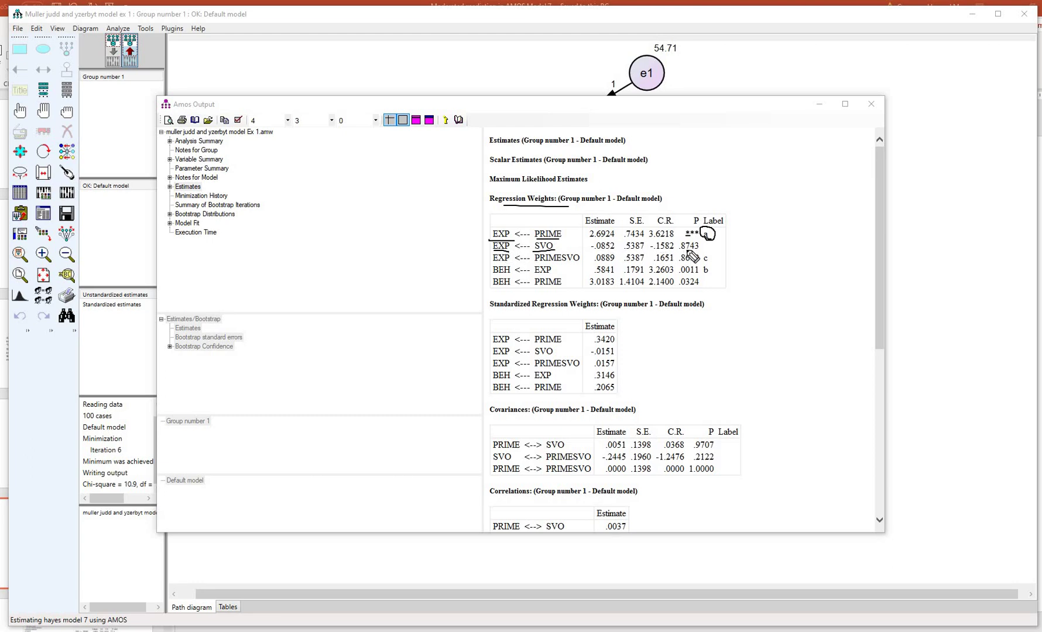
pyautogui.moveTo(682, 251); pyautogui.dragTo(692, 251)
# Examine the regression weights for PRIMESVO predicting EXP and for EXP and PRIME predicting BEH.
pyautogui.moveTo(535, 262); pyautogui.dragTo(580, 262)
pyautogui.moveTo(492, 263); pyautogui.dragTo(509, 263)
pyautogui.moveTo(680, 262)
pyautogui.mouseDown()
pyautogui.moveTo(710, 265)
pyautogui.moveTo(706, 252)
pyautogui.mouseUp()
pyautogui.moveTo(493, 274); pyautogui.dragTo(511, 274)
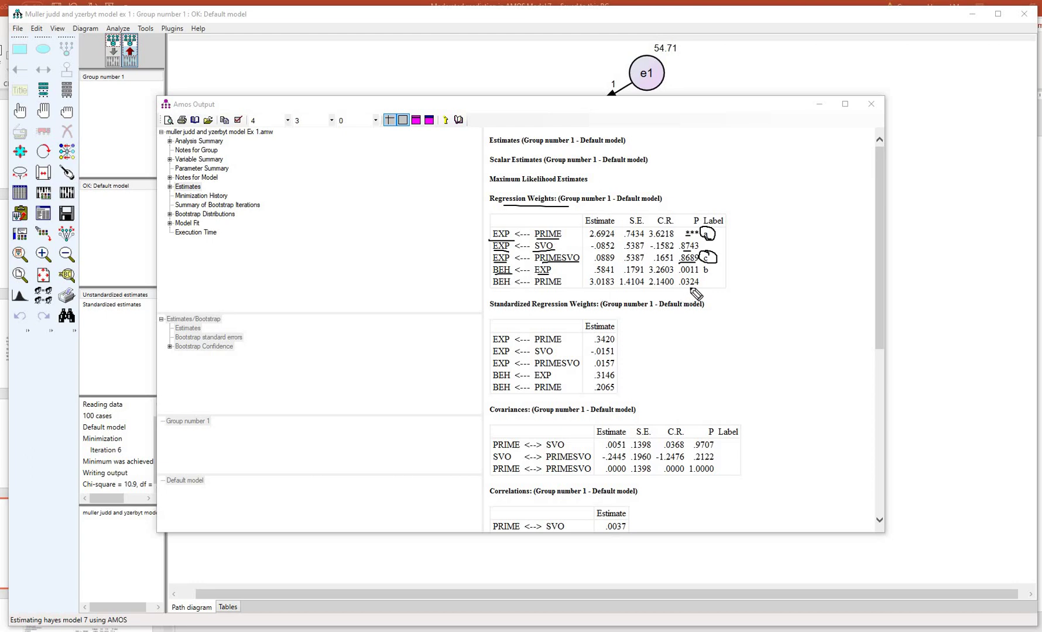
pyautogui.moveTo(681, 275); pyautogui.dragTo(712, 272)
pyautogui.moveTo(493, 285); pyautogui.dragTo(519, 286)
pyautogui.press('Escape')
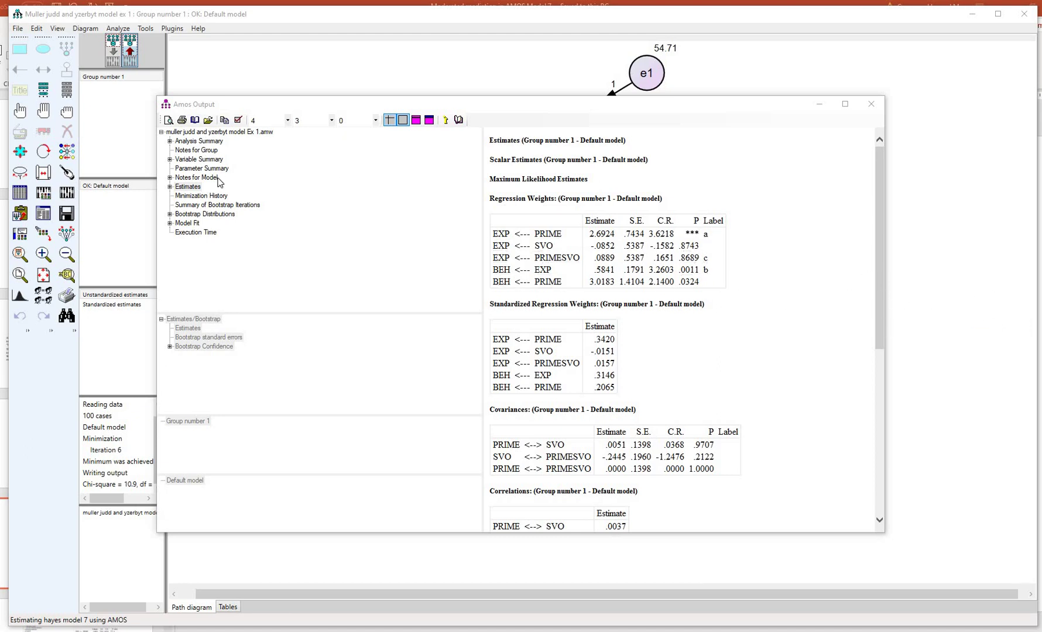
# Open the user-defined estimands under the scalar estimates and examine the simple slopes, conditional indirect effects and index of moderated mediation.
pyautogui.doubleClick(188, 187)
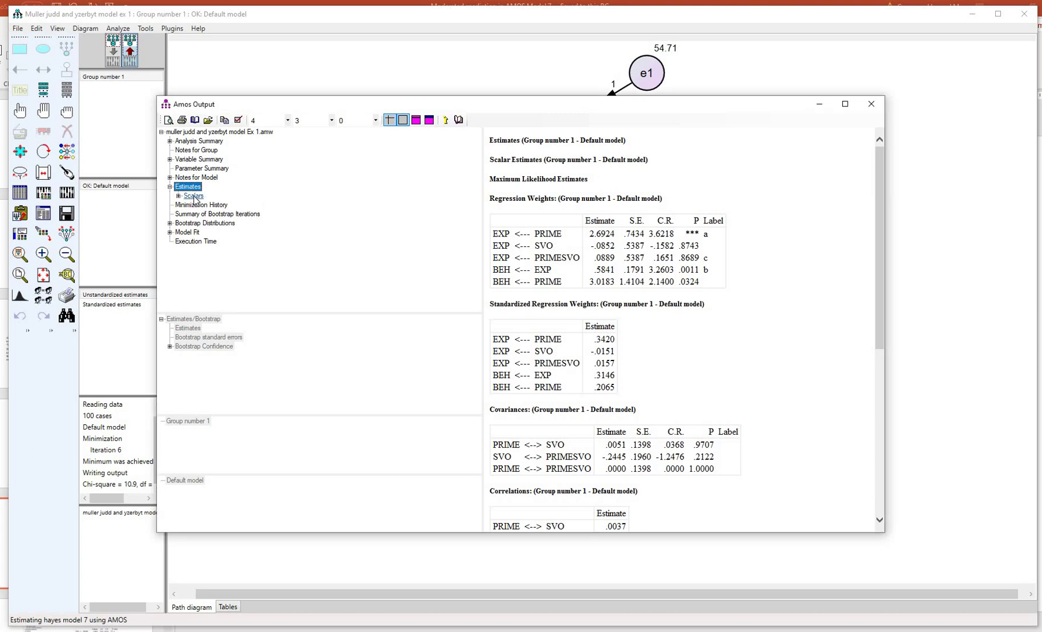
pyautogui.doubleClick(193, 196)
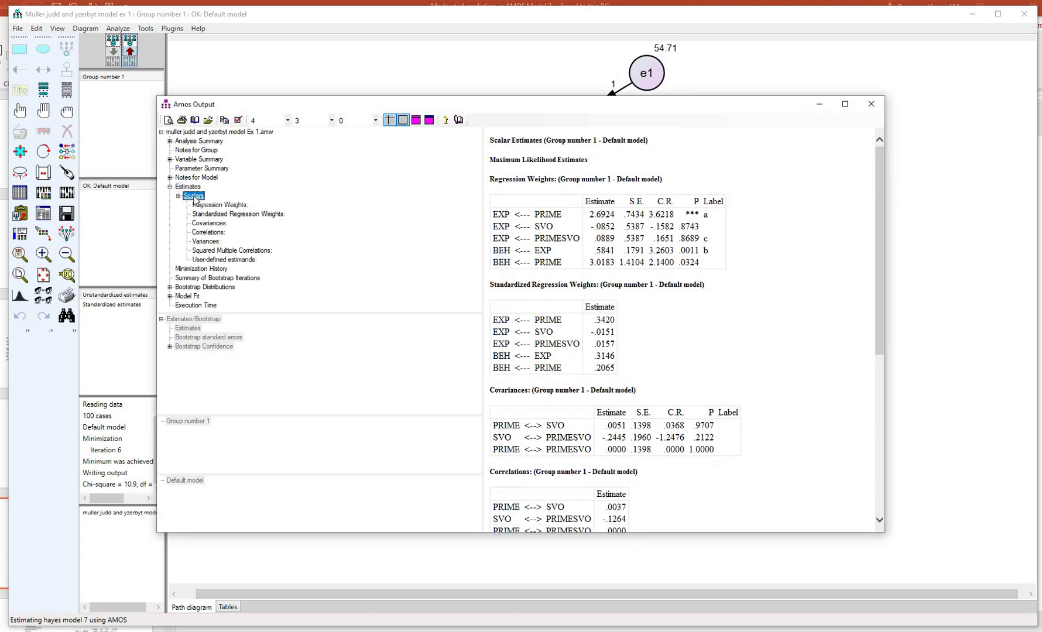
pyautogui.click(226, 260)
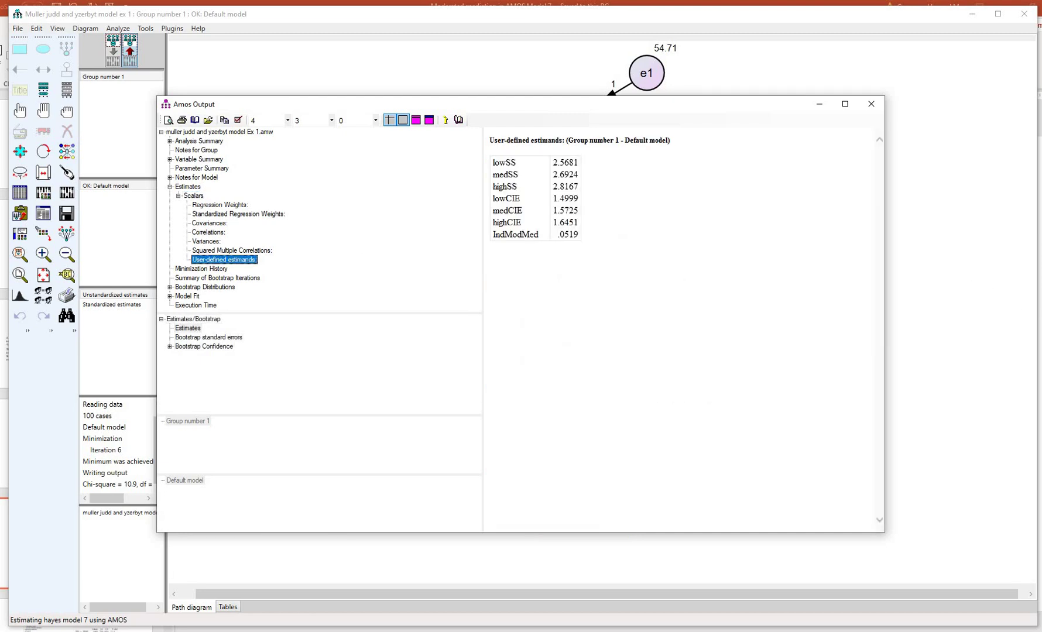
pyautogui.click(1029, 307)
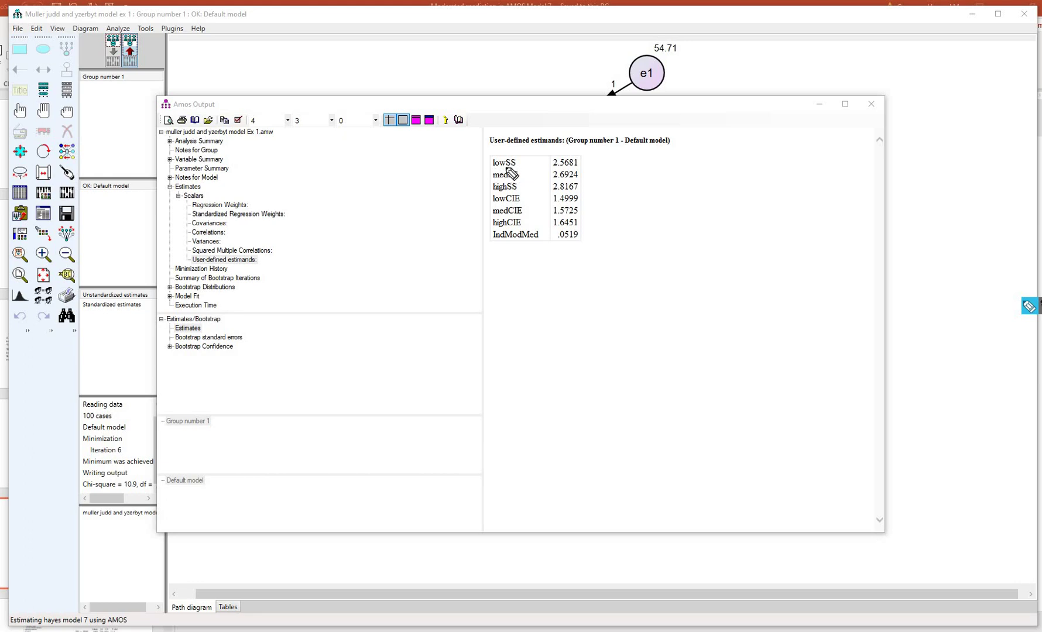
pyautogui.moveTo(489, 169)
pyautogui.mouseDown()
pyautogui.moveTo(512, 168)
pyautogui.moveTo(517, 191)
pyautogui.mouseUp()
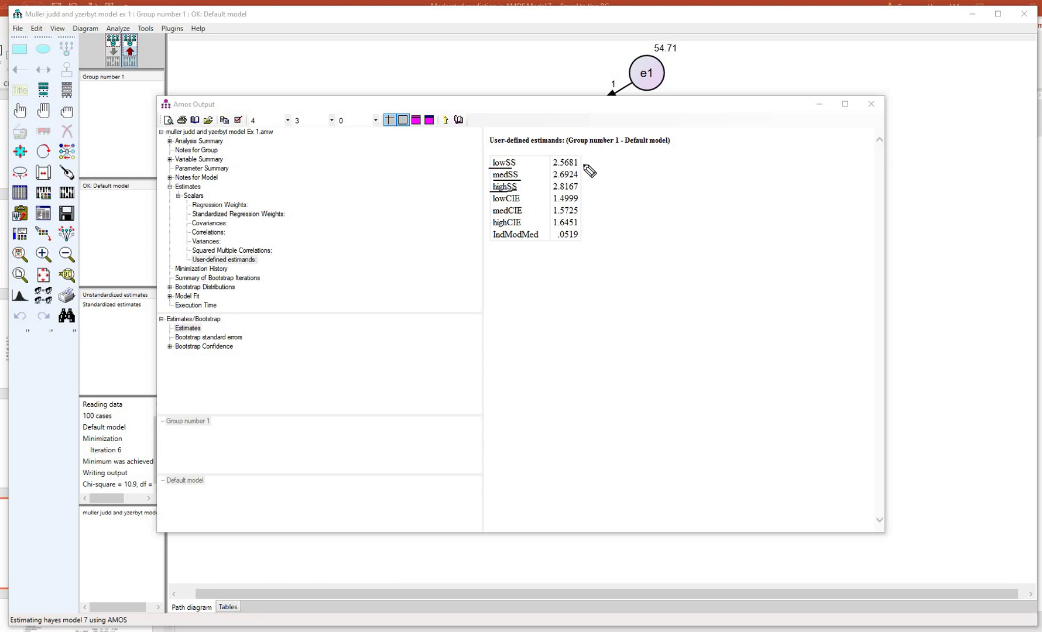
pyautogui.moveTo(555, 168)
pyautogui.mouseDown()
pyautogui.moveTo(576, 169)
pyautogui.moveTo(577, 193)
pyautogui.mouseUp()
pyautogui.moveTo(493, 205)
pyautogui.mouseDown()
pyautogui.moveTo(526, 205)
pyautogui.moveTo(520, 228)
pyautogui.mouseUp()
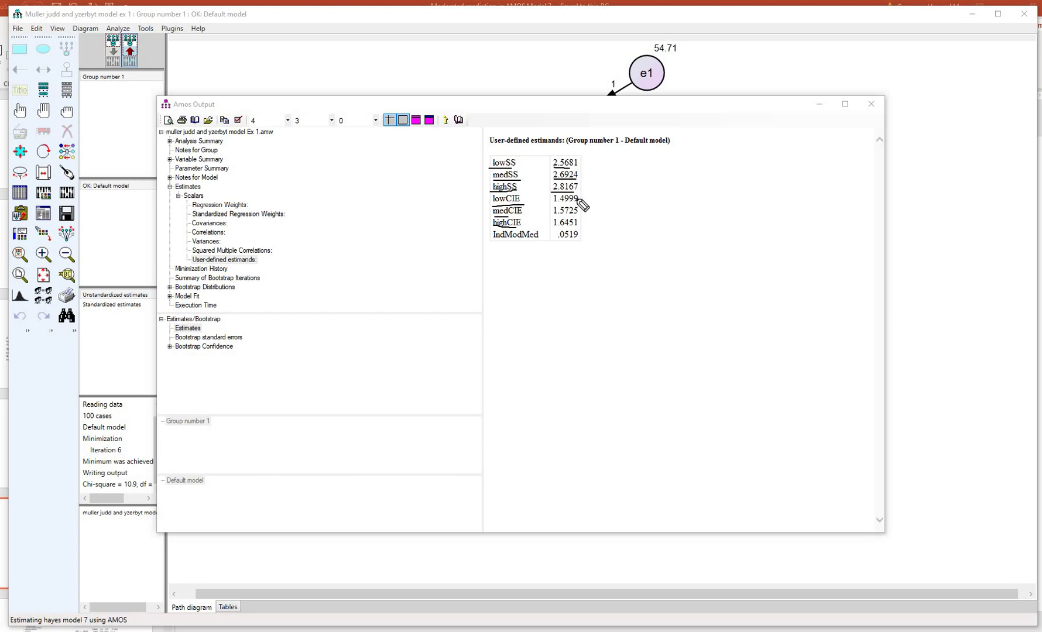
pyautogui.moveTo(579, 204); pyautogui.dragTo(554, 204)
pyautogui.moveTo(492, 244); pyautogui.dragTo(586, 243)
pyautogui.click(1035, 341)
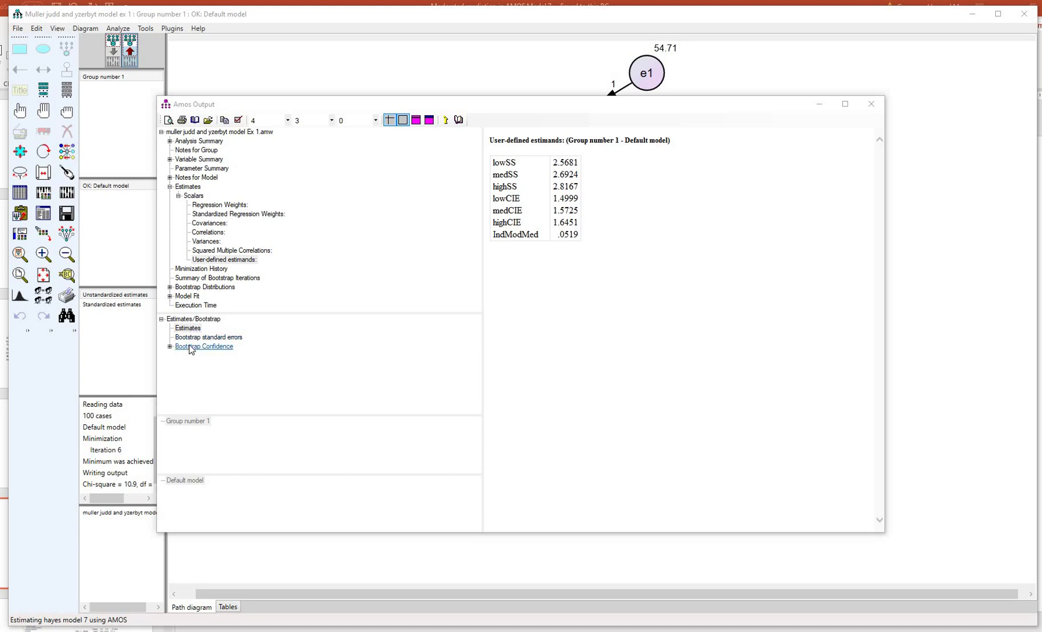
# Display the bootstrap confidence intervals of the user-defined estimands, comparing the bias-corrected results and settling on the percentile method.
pyautogui.click(189, 346)
pyautogui.click(203, 365)
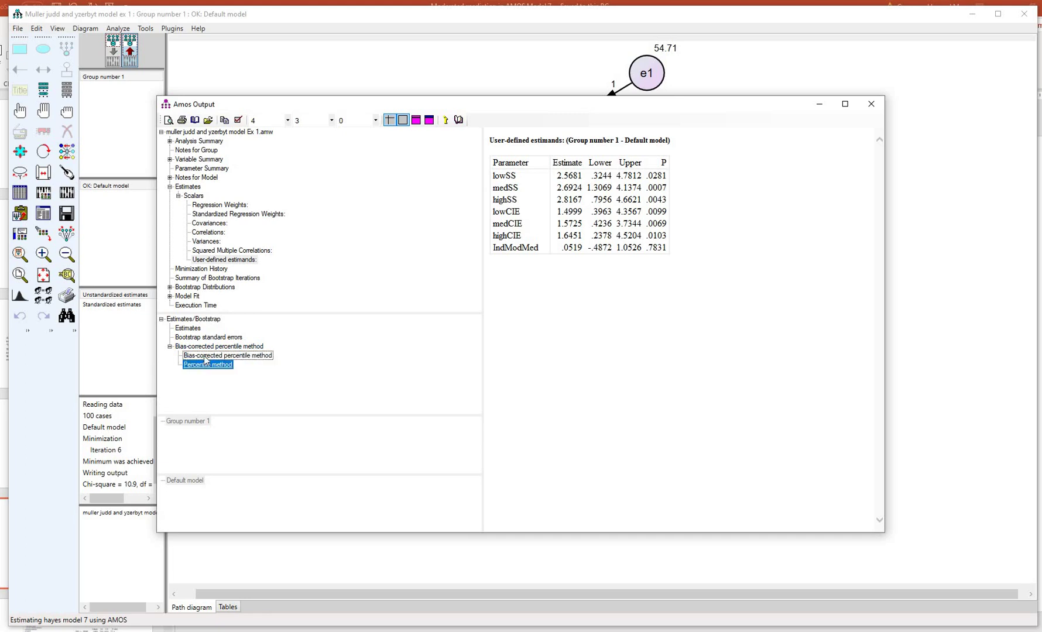
pyautogui.click(204, 358)
pyautogui.click(203, 364)
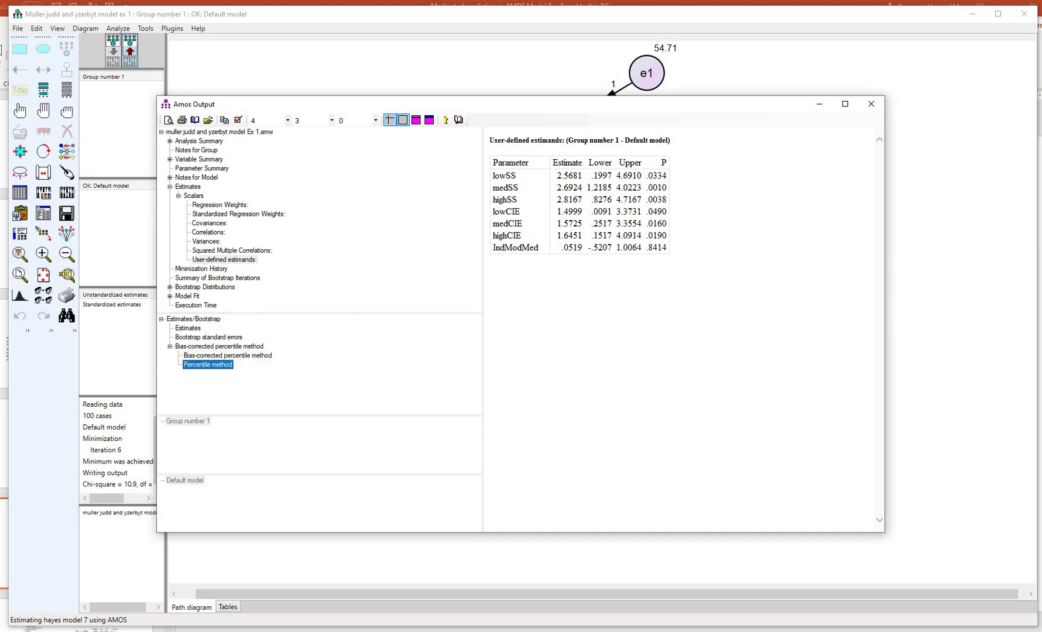
# Examine the percentile lower and upper bounds of the low, medium and high simple slopes against the null value of 0.
pyautogui.click(1030, 307)
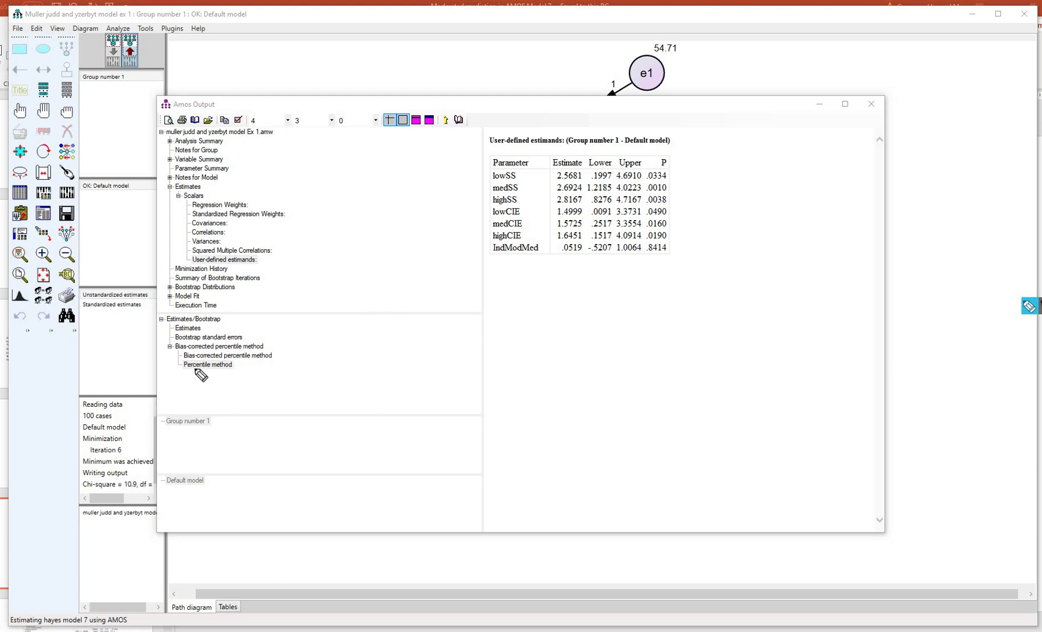
pyautogui.moveTo(184, 370); pyautogui.dragTo(233, 370)
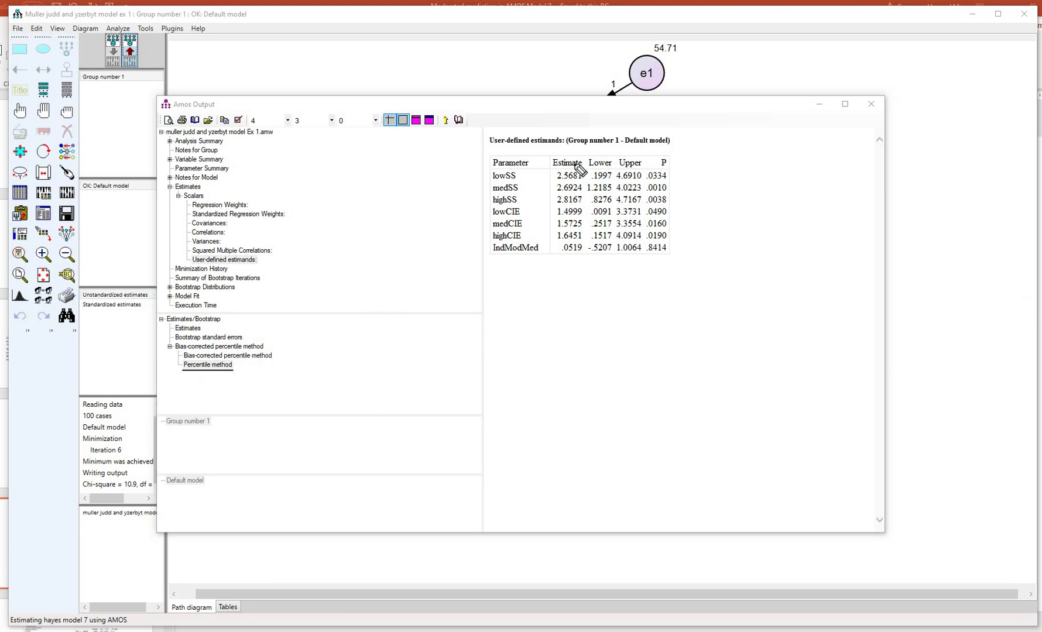
pyautogui.moveTo(553, 169); pyautogui.dragTo(582, 168)
pyautogui.moveTo(587, 168); pyautogui.dragTo(651, 167)
pyautogui.moveTo(751, 200)
pyautogui.mouseDown()
pyautogui.moveTo(744, 212)
pyautogui.moveTo(746, 199)
pyautogui.mouseUp()
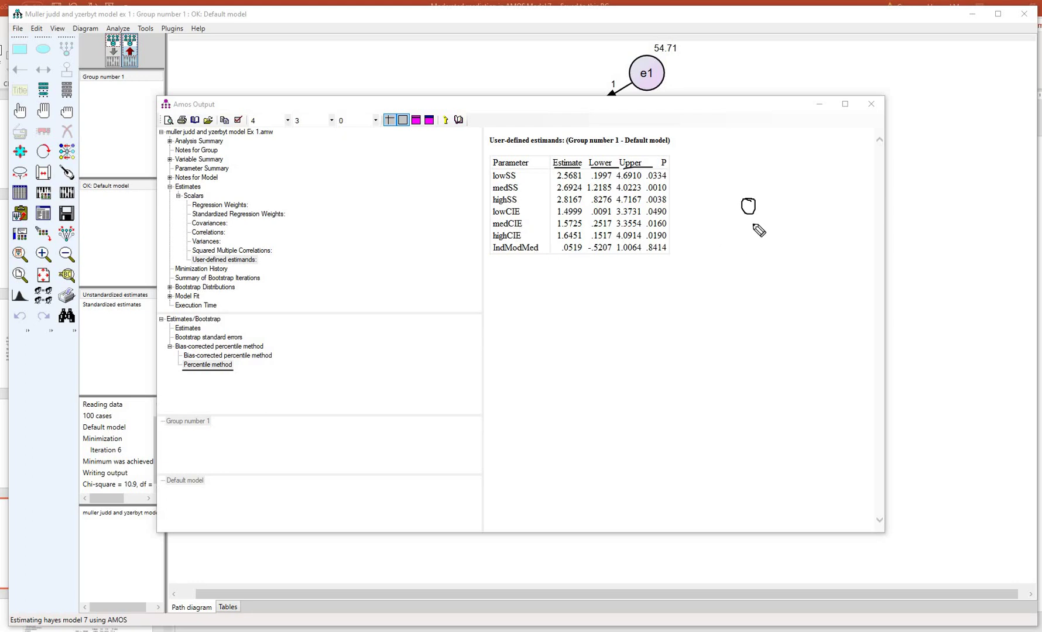
pyautogui.moveTo(739, 220); pyautogui.dragTo(759, 220)
pyautogui.moveTo(491, 181)
pyautogui.mouseDown()
pyautogui.moveTo(511, 181)
pyautogui.moveTo(516, 206)
pyautogui.mouseUp()
pyautogui.moveTo(642, 181)
pyautogui.mouseDown()
pyautogui.moveTo(597, 181)
pyautogui.moveTo(597, 192)
pyautogui.moveTo(637, 200)
pyautogui.mouseUp()
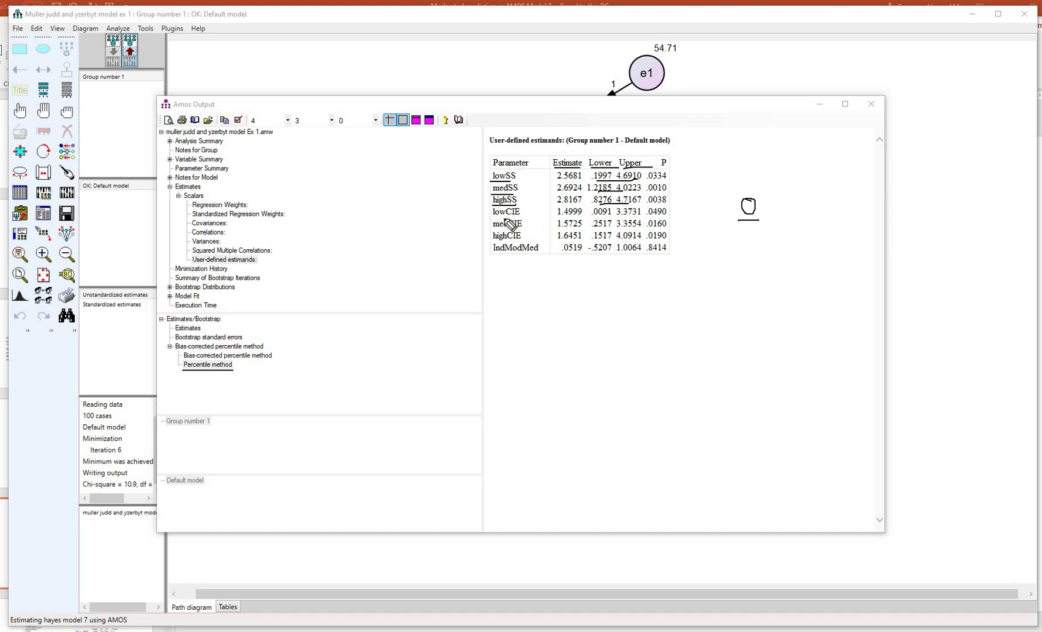
# Examine the percentile confidence intervals of the conditional indirect effects and the index of moderated mediation relative to 0.
pyautogui.moveTo(493, 216)
pyautogui.mouseDown()
pyautogui.moveTo(529, 216)
pyautogui.moveTo(517, 230)
pyautogui.mouseUp()
pyautogui.moveTo(594, 218)
pyautogui.mouseDown()
pyautogui.moveTo(612, 217)
pyautogui.moveTo(636, 238)
pyautogui.mouseUp()
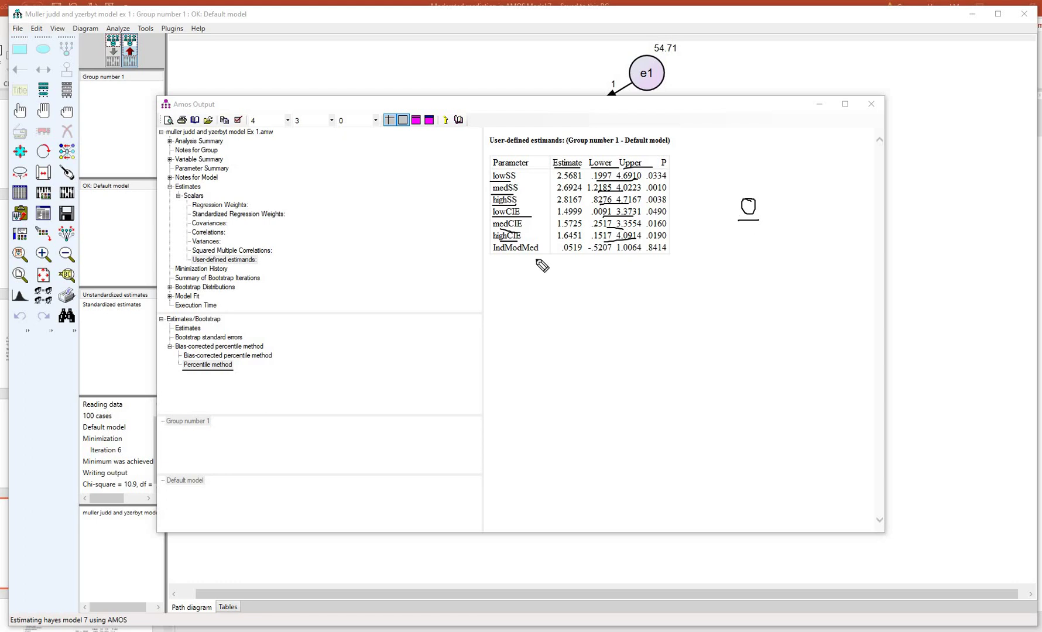
pyautogui.moveTo(498, 258)
pyautogui.mouseDown()
pyautogui.moveTo(544, 249)
pyautogui.moveTo(495, 262)
pyautogui.mouseUp()
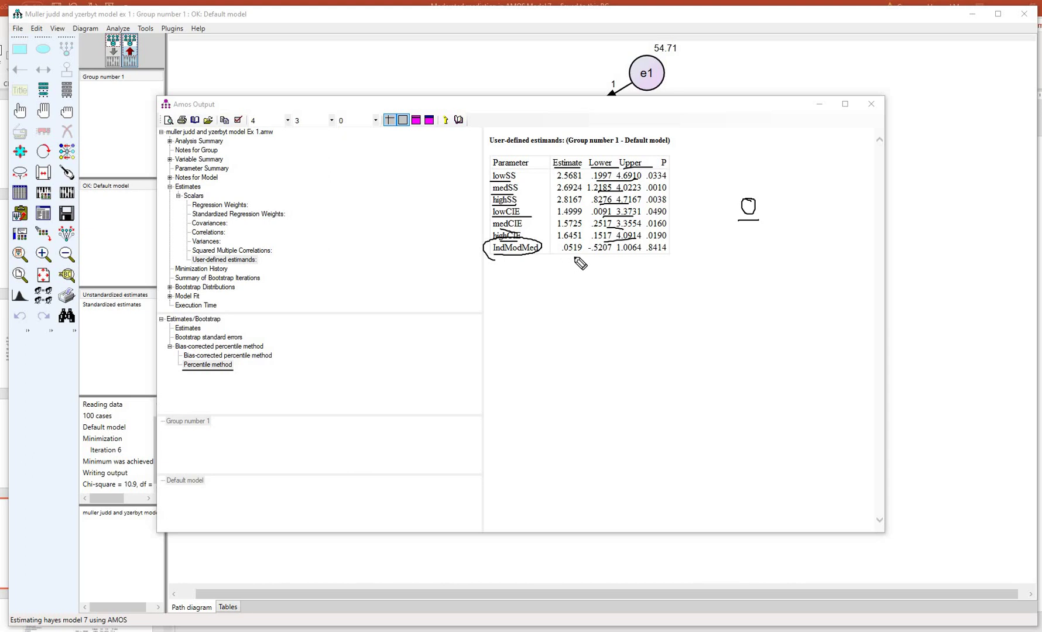
pyautogui.moveTo(594, 258); pyautogui.dragTo(628, 259)
pyautogui.moveTo(731, 219); pyautogui.dragTo(790, 221)
pyautogui.moveTo(625, 255); pyautogui.dragTo(593, 258)
pyautogui.click(1040, 381)
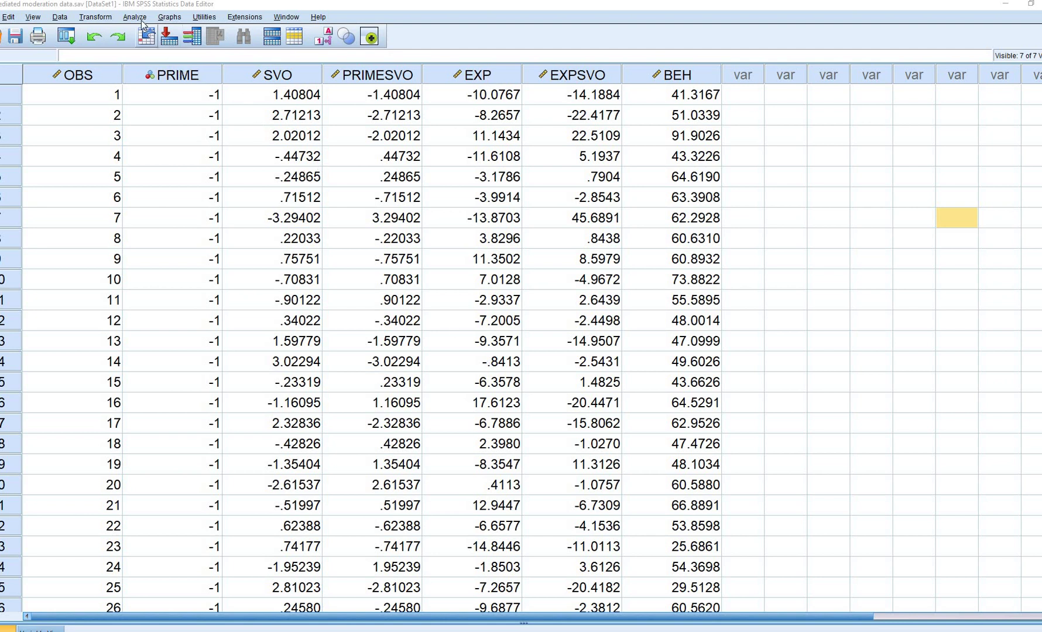
# Review the PRIME, SVO, EXP and BEH variable columns in the SPSS mediated moderation dataset.
pyautogui.click(184, 75)
pyautogui.click(274, 78)
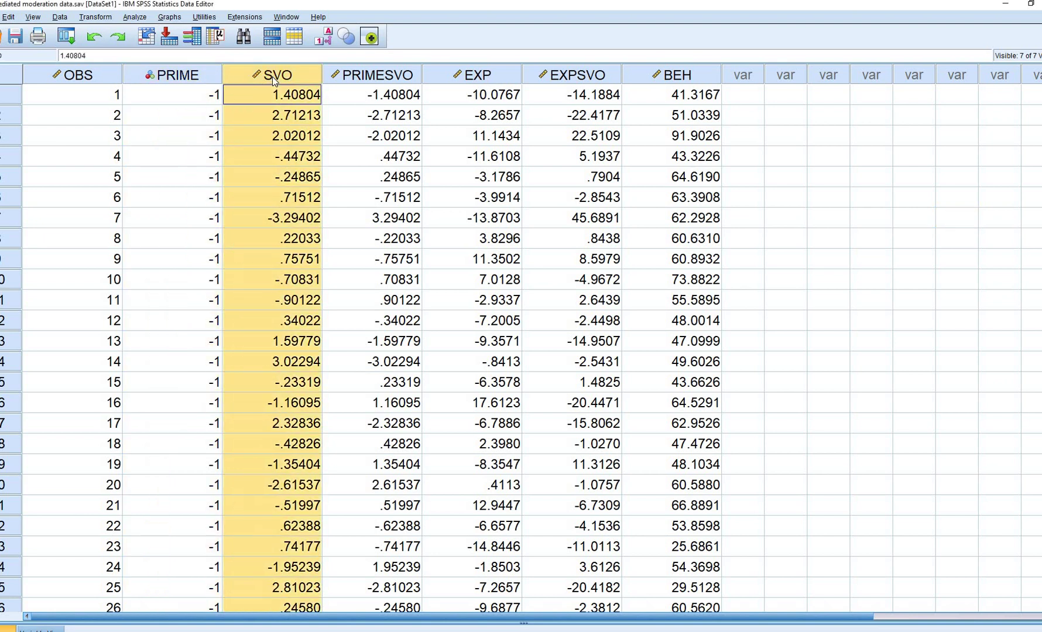
pyautogui.click(480, 78)
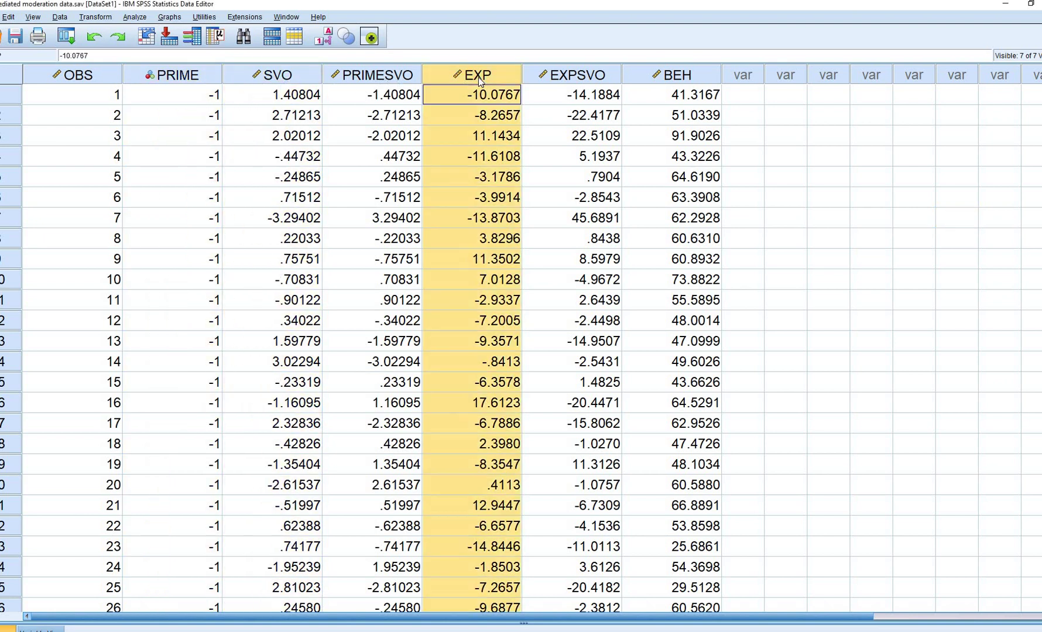
pyautogui.click(688, 76)
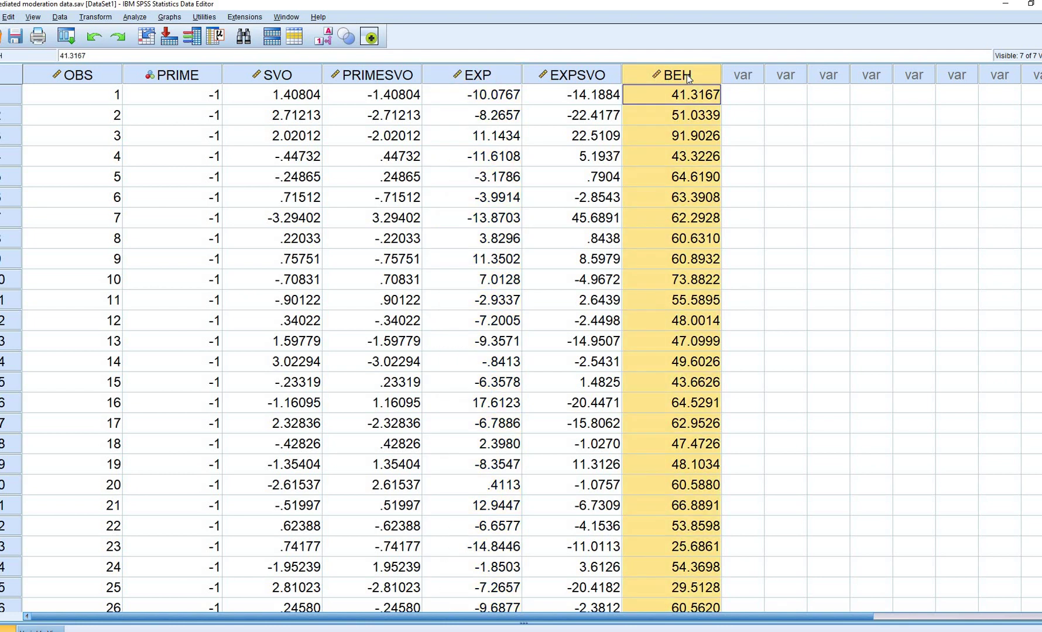
# Compare the PRIMESVO product-term column with the PRIME and SVO columns it is formed from.
pyautogui.click(392, 76)
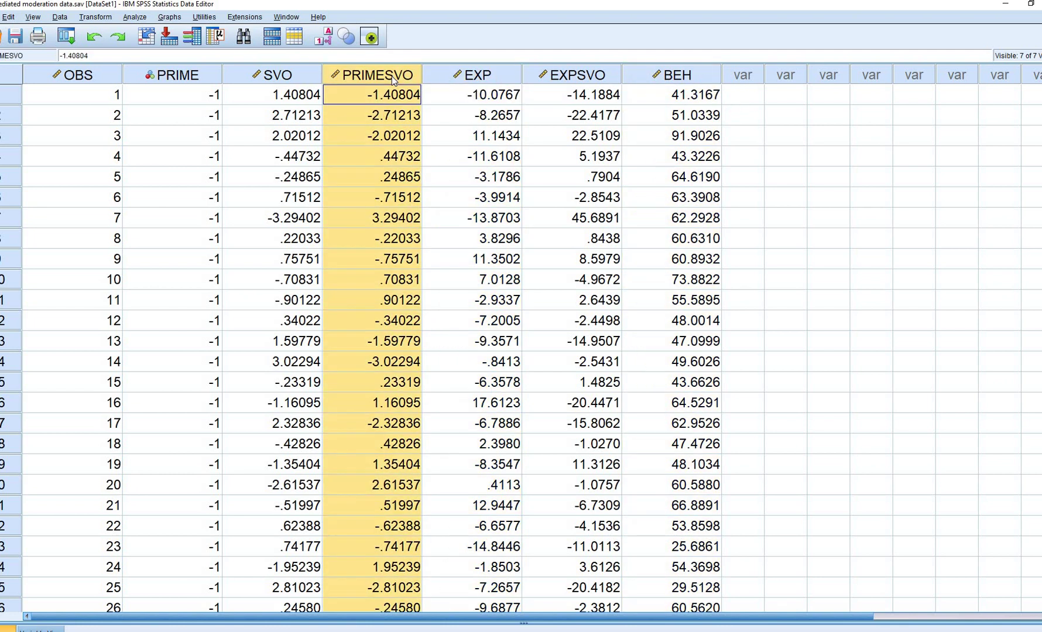
pyautogui.click(199, 75)
pyautogui.click(278, 75)
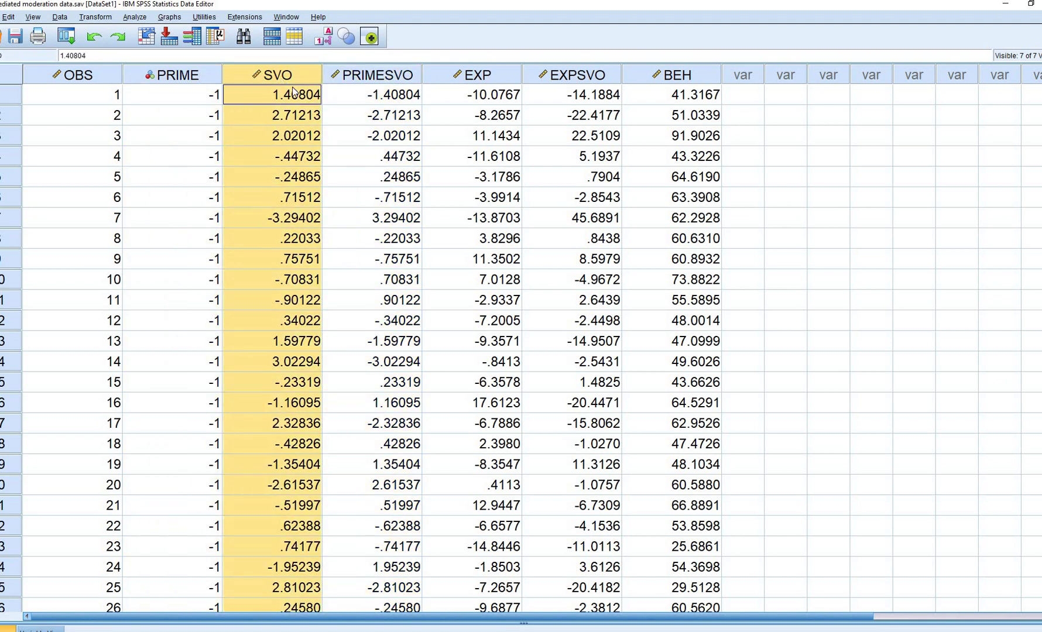
pyautogui.click(331, 138)
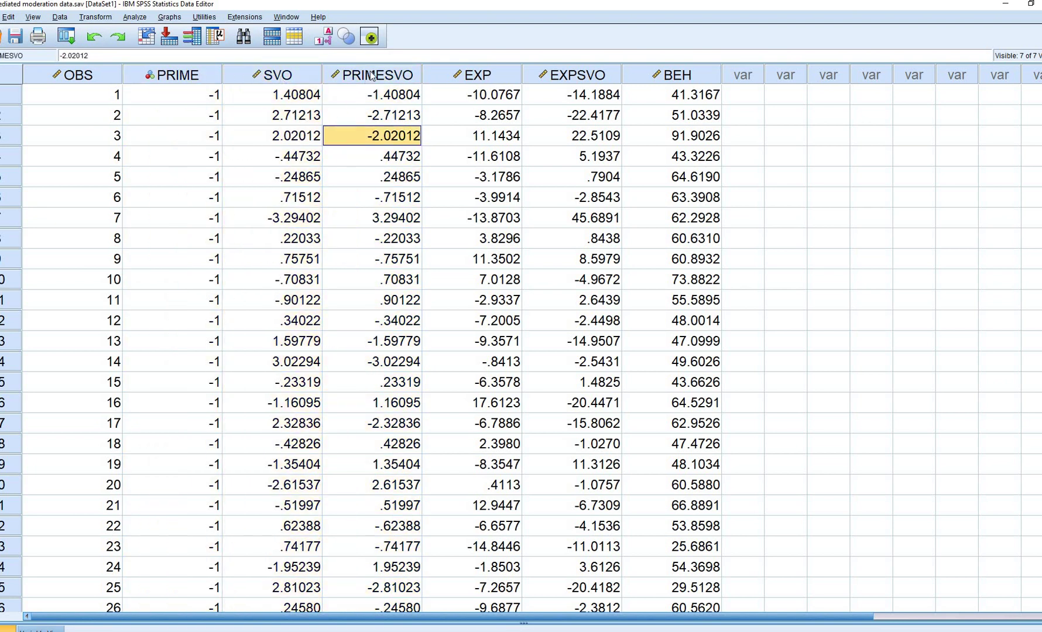
pyautogui.click(401, 82)
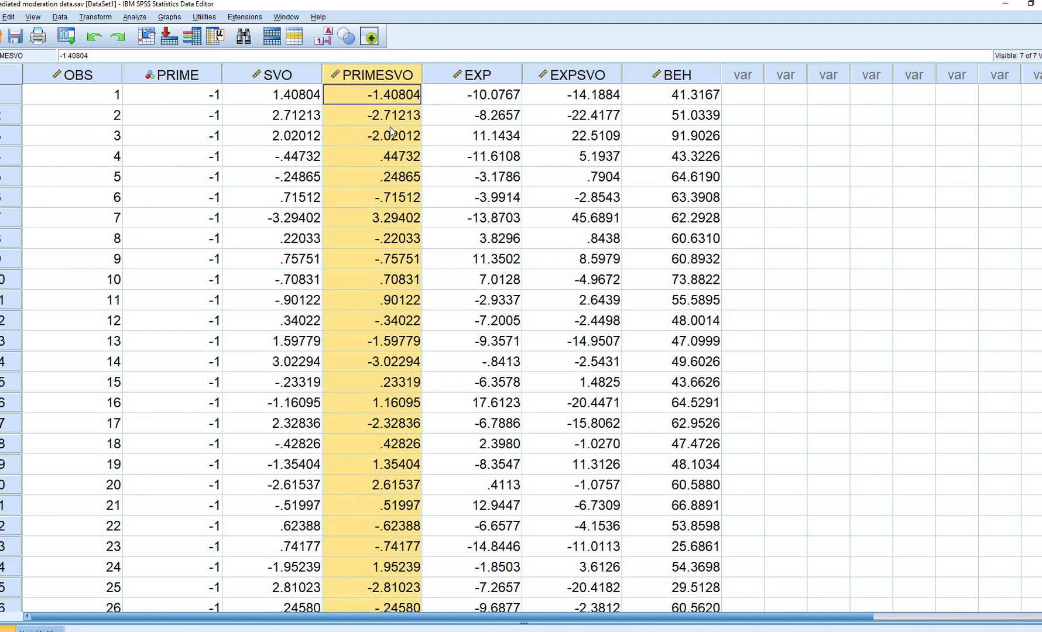
pyautogui.click(370, 137)
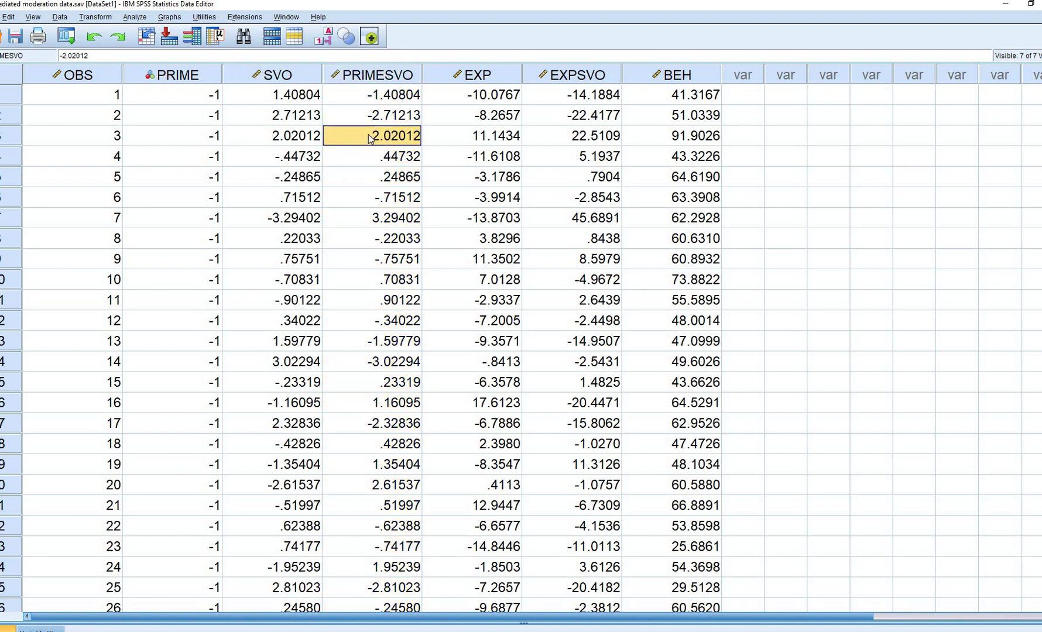
# Run PROCESS Model 7 with BEH as Y, PRIME as X, EXP as mediator, SVO as moderator W, 95% confidence intervals and 2000 bootstrap samples.
pyautogui.click(134, 19)
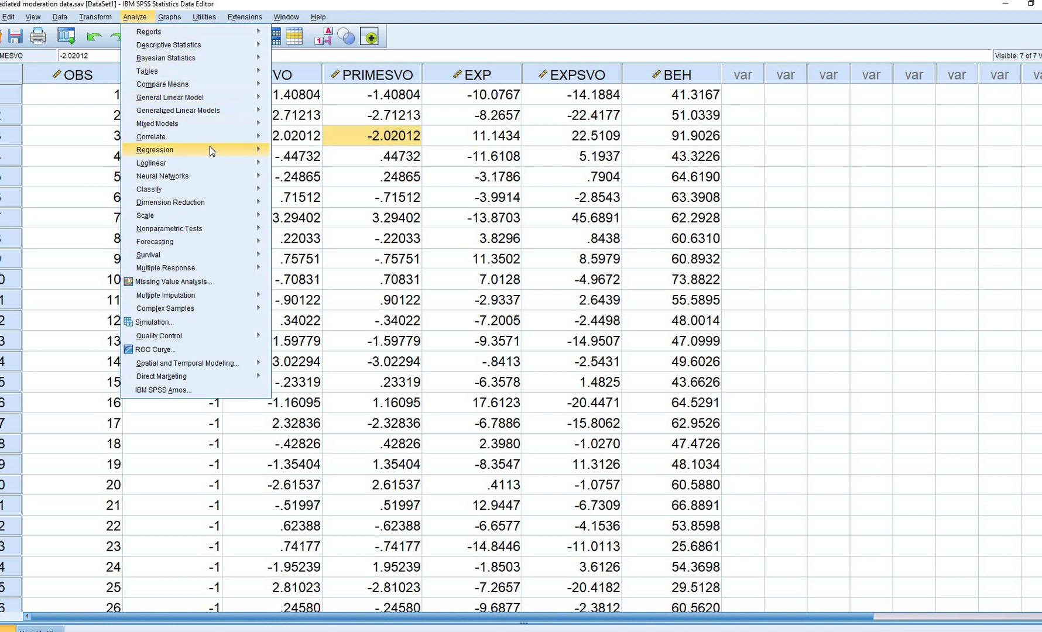
pyautogui.moveTo(211, 151)
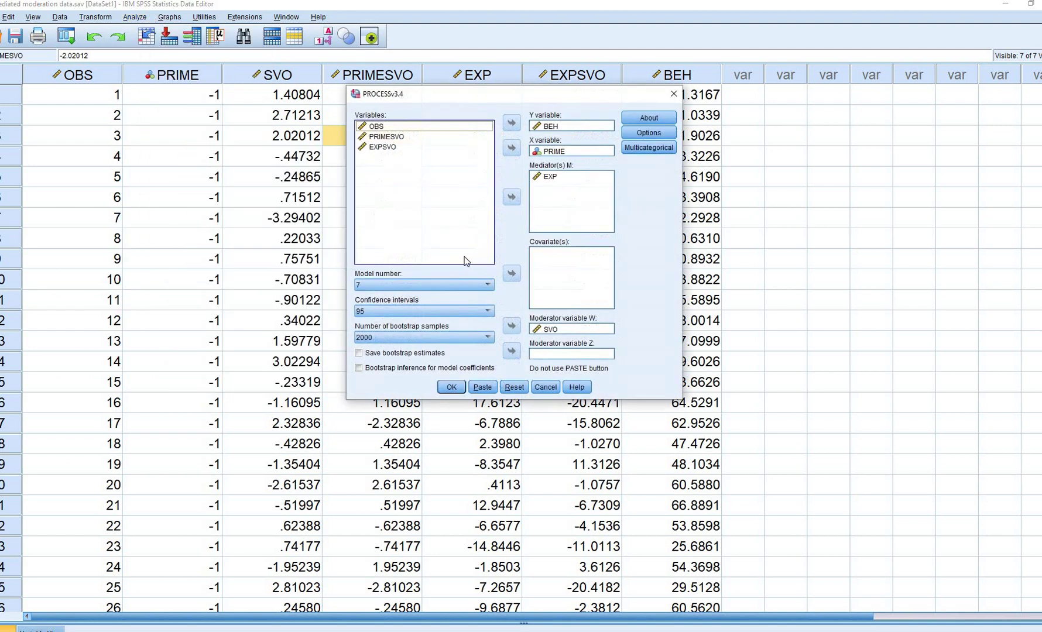
pyautogui.click(473, 285)
pyautogui.click(469, 286)
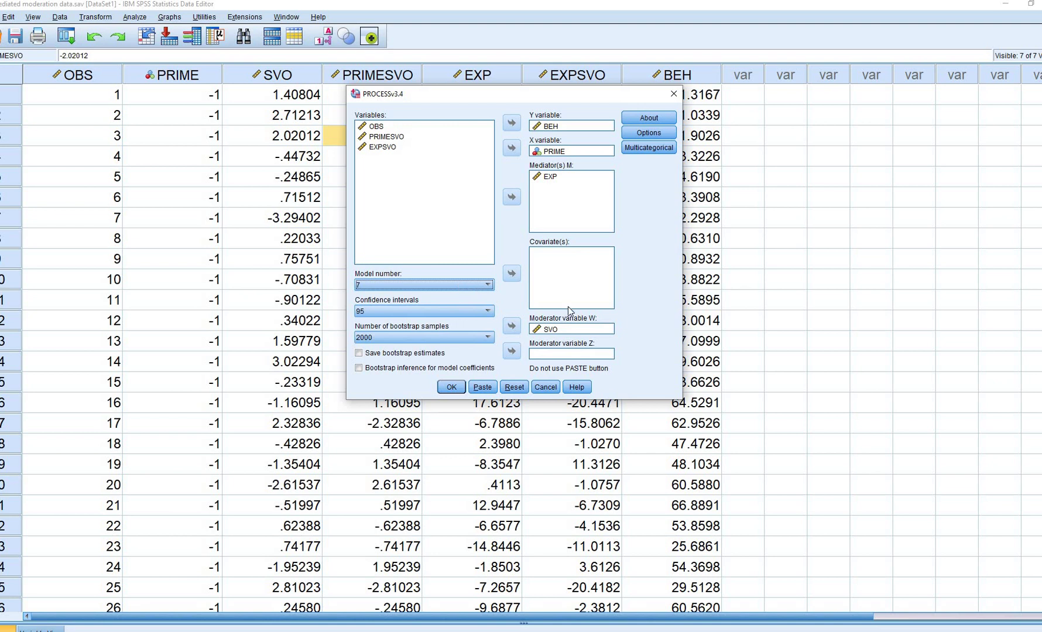
pyautogui.click(547, 151)
pyautogui.click(553, 127)
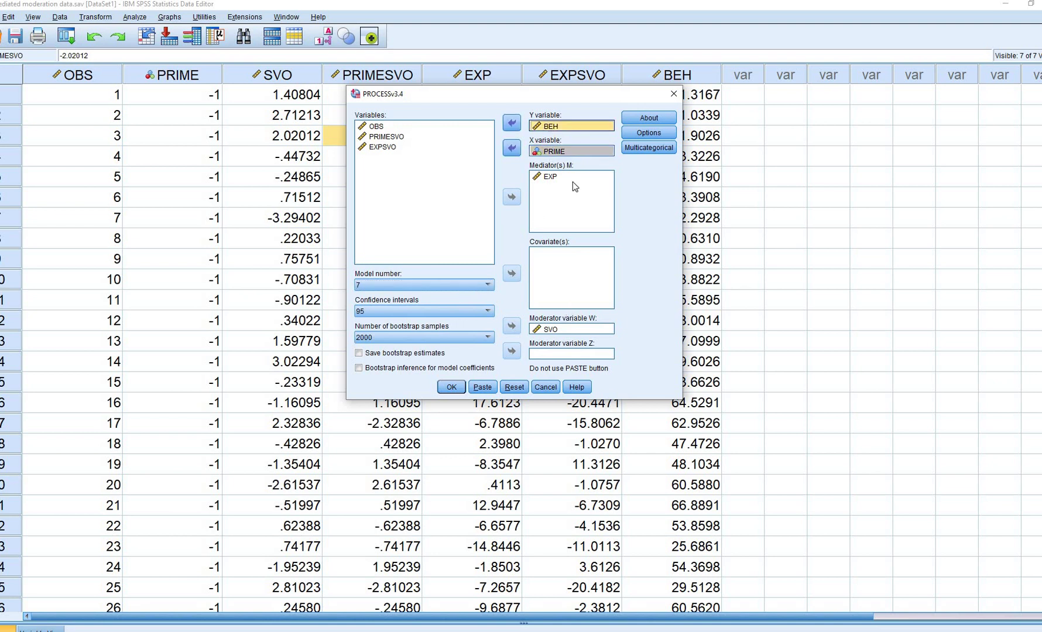
pyautogui.click(571, 330)
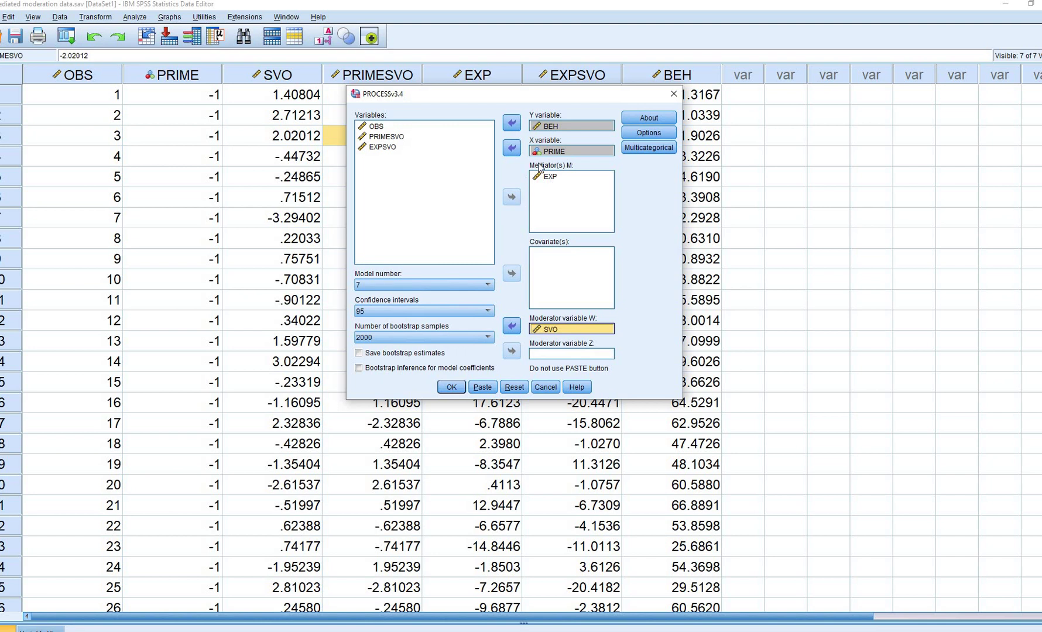
pyautogui.click(451, 387)
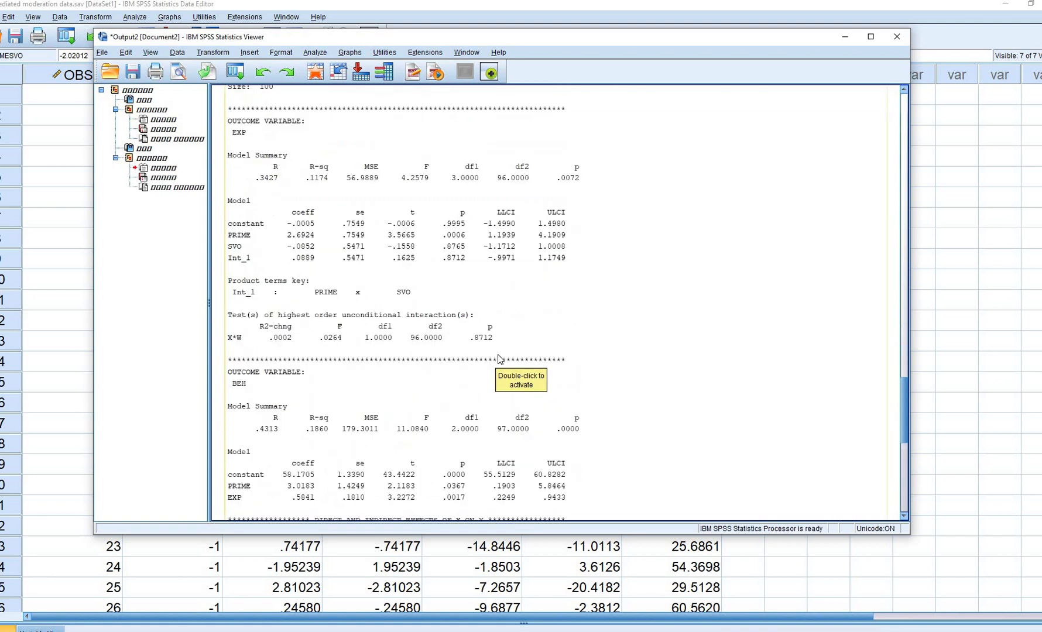
# Examine the conditional indirect effects of PRIME on BEH through EXP at each SVO level, with their bootstrap lower and upper bounds.
pyautogui.scroll(-7, 500, 359)
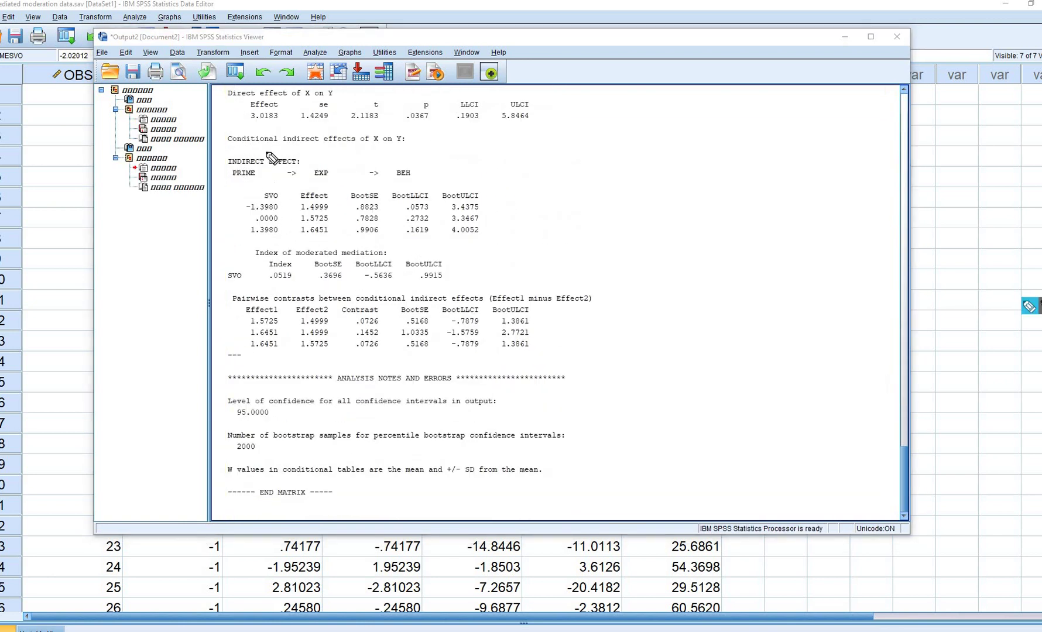
pyautogui.moveTo(247, 147); pyautogui.dragTo(398, 151)
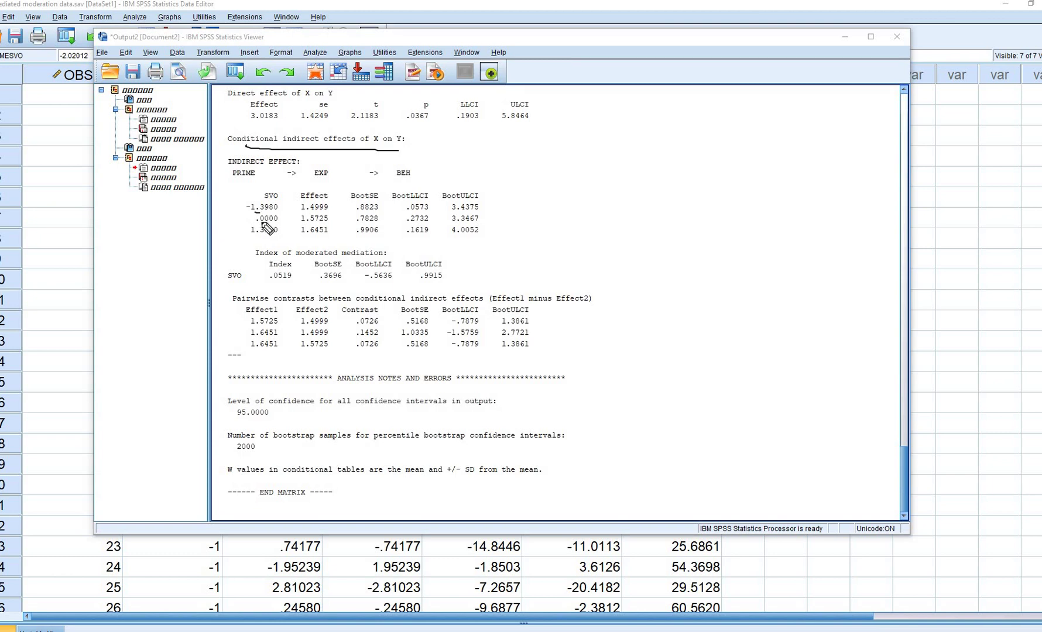
pyautogui.moveTo(260, 222)
pyautogui.mouseDown()
pyautogui.moveTo(272, 223)
pyautogui.moveTo(268, 237)
pyautogui.mouseUp()
pyautogui.moveTo(279, 212)
pyautogui.mouseDown()
pyautogui.moveTo(246, 213)
pyautogui.moveTo(249, 236)
pyautogui.moveTo(254, 224)
pyautogui.mouseUp()
pyautogui.moveTo(324, 201)
pyautogui.mouseDown()
pyautogui.moveTo(302, 202)
pyautogui.moveTo(326, 213)
pyautogui.moveTo(303, 223)
pyautogui.moveTo(325, 231)
pyautogui.mouseUp()
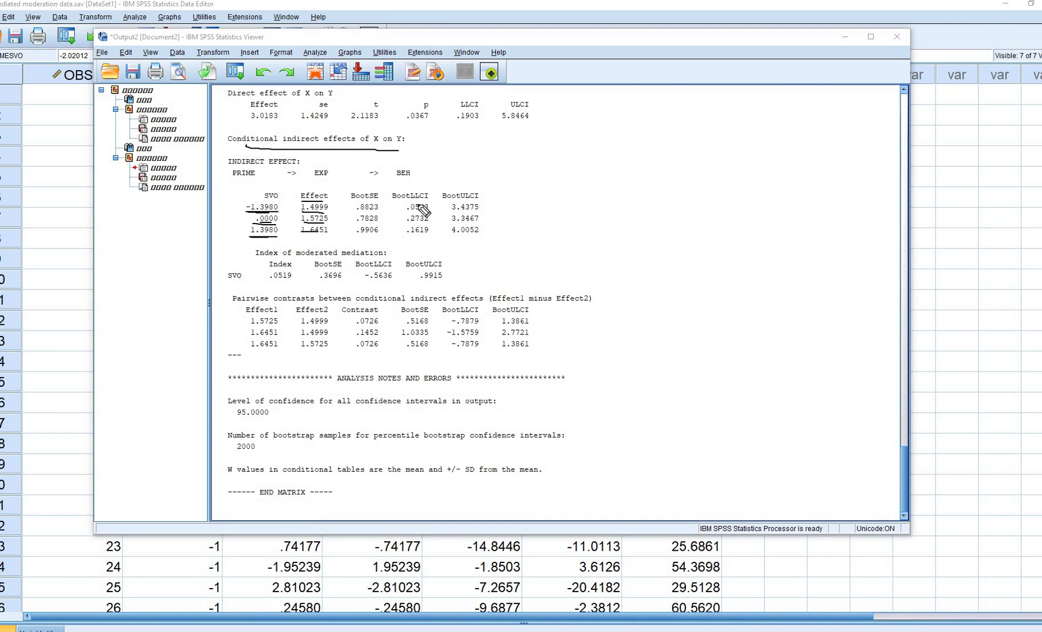
pyautogui.moveTo(409, 200)
pyautogui.mouseDown()
pyautogui.moveTo(496, 204)
pyautogui.moveTo(500, 225)
pyautogui.moveTo(486, 213)
pyautogui.mouseUp()
# Examine the index of moderated mediation for SVO and its bootstrap confidence interval in the PROCESS output.
pyautogui.moveTo(270, 268); pyautogui.dragTo(293, 268)
pyautogui.moveTo(282, 258); pyautogui.dragTo(319, 256)
pyautogui.moveTo(267, 282)
pyautogui.mouseDown()
pyautogui.moveTo(278, 284)
pyautogui.moveTo(265, 270)
pyautogui.moveTo(268, 284)
pyautogui.moveTo(294, 265)
pyautogui.mouseUp()
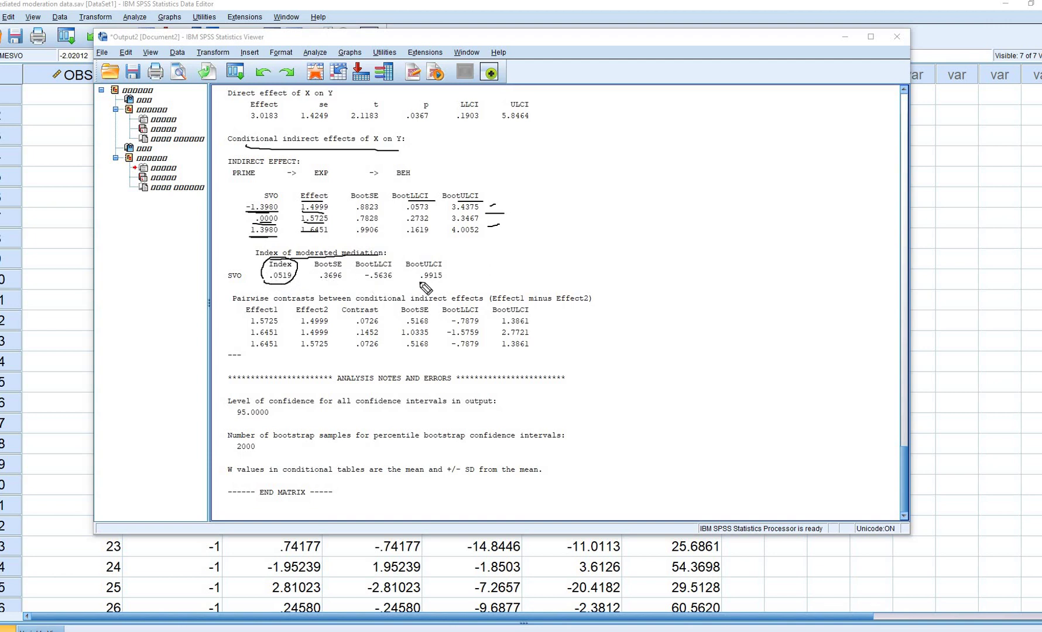
pyautogui.moveTo(371, 286); pyautogui.dragTo(438, 281)
pyautogui.click(1041, 384)
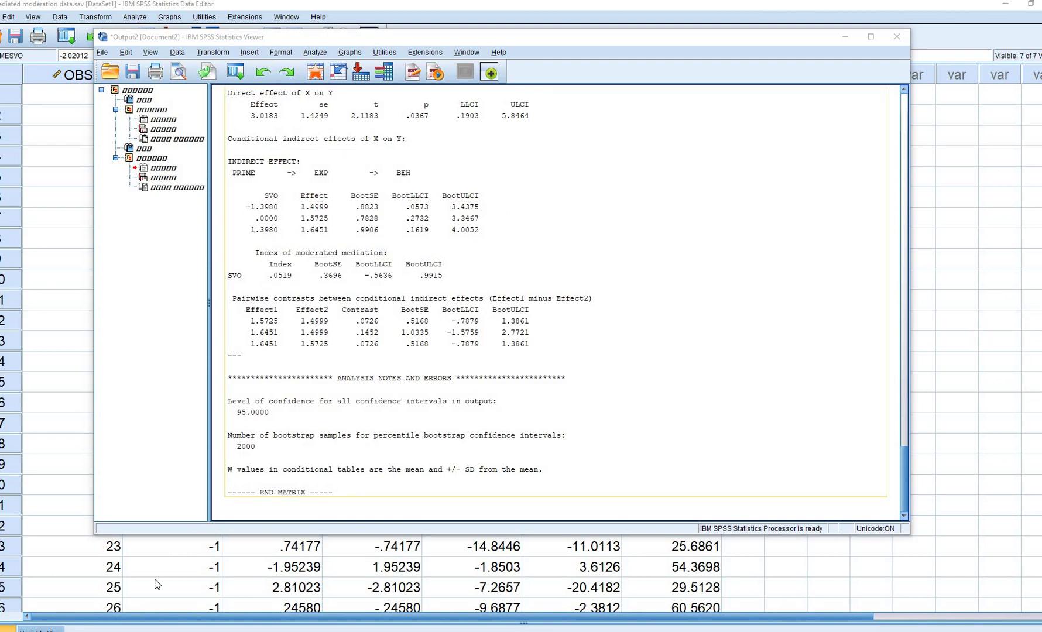